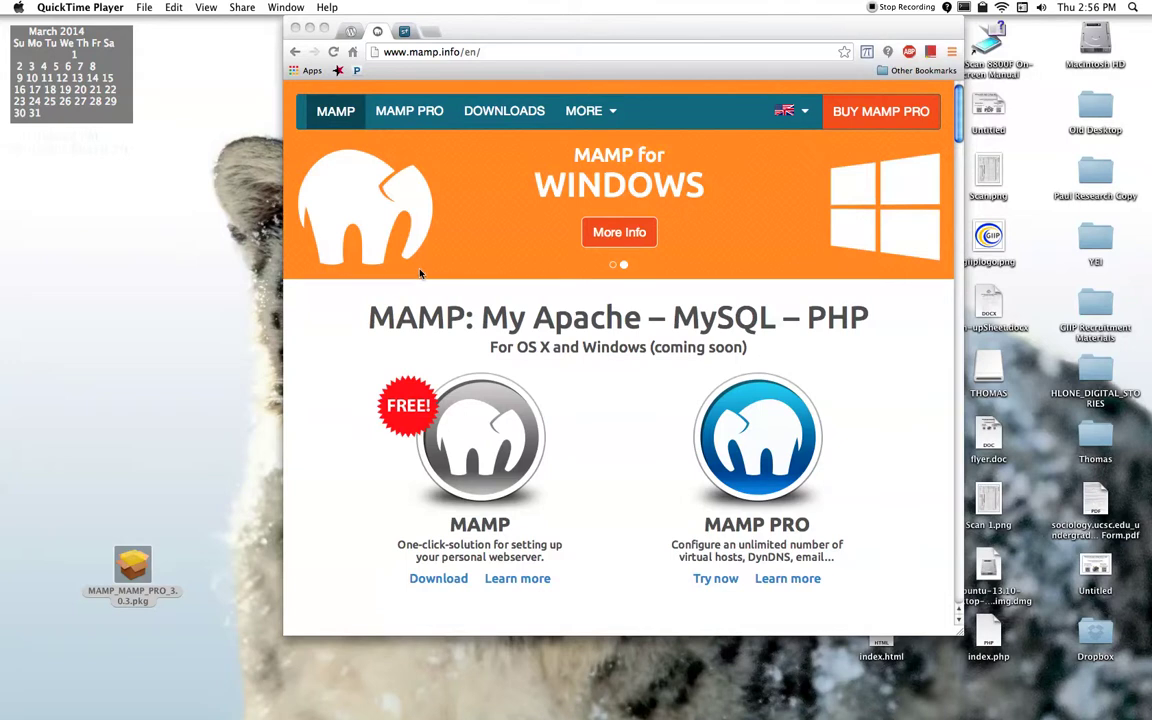
Step: Minimize the Chrome window showing mamp.info to reveal the installer summary
drag(476, 36, 495, 42)
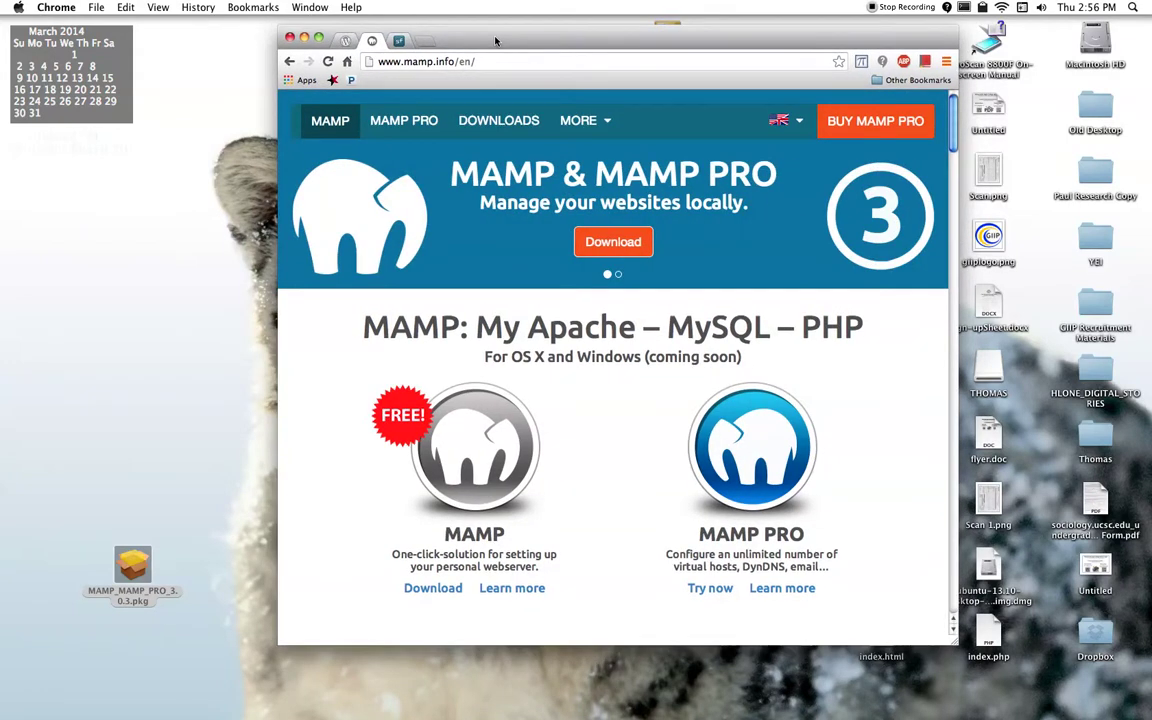
key(super+m)
Step: Close the finished MAMP installer and open Applications from Macintosh HD
click(145, 568)
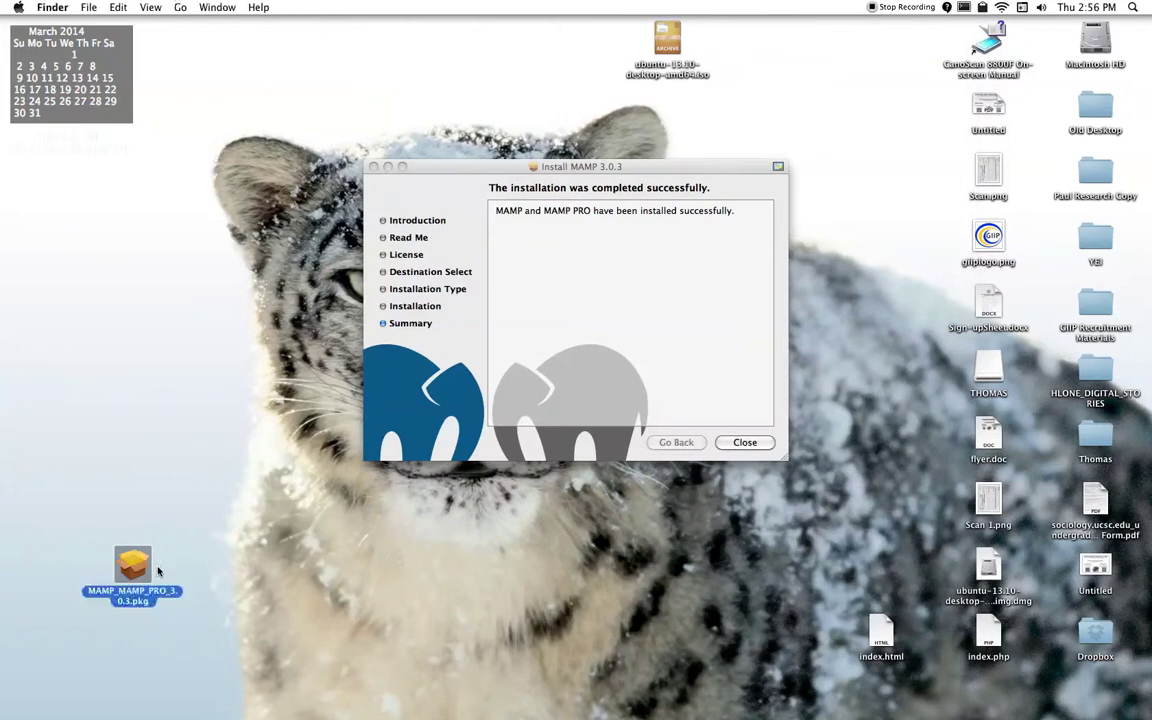
click(463, 334)
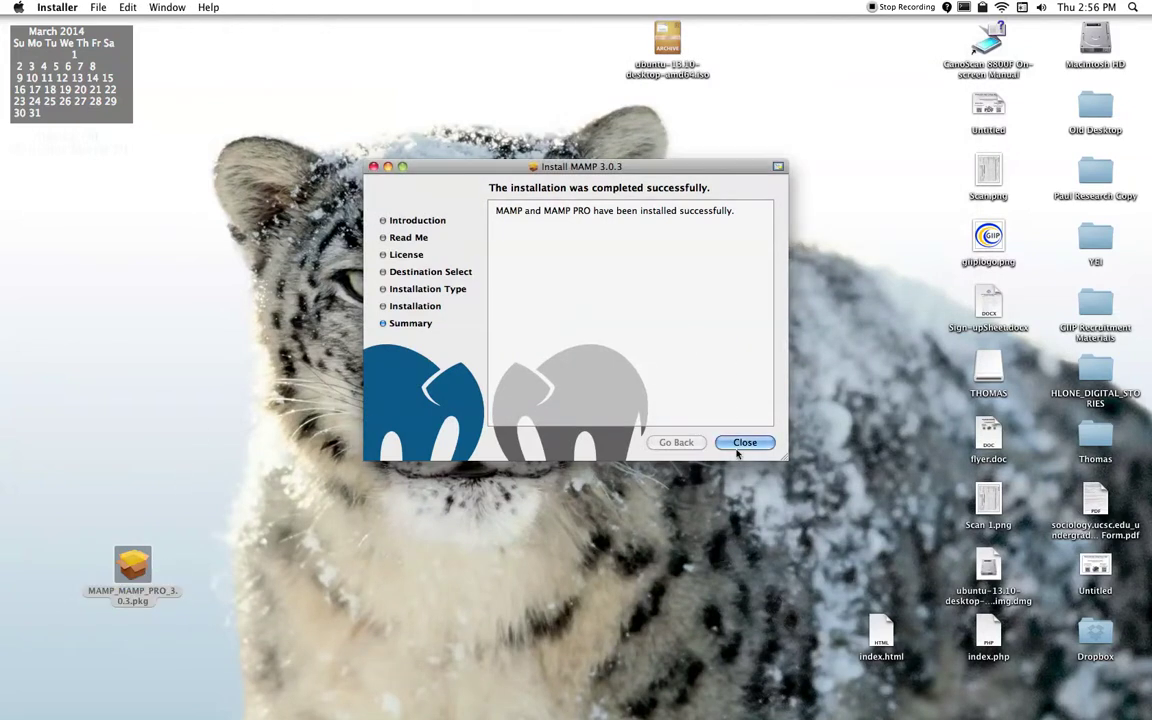
click(740, 446)
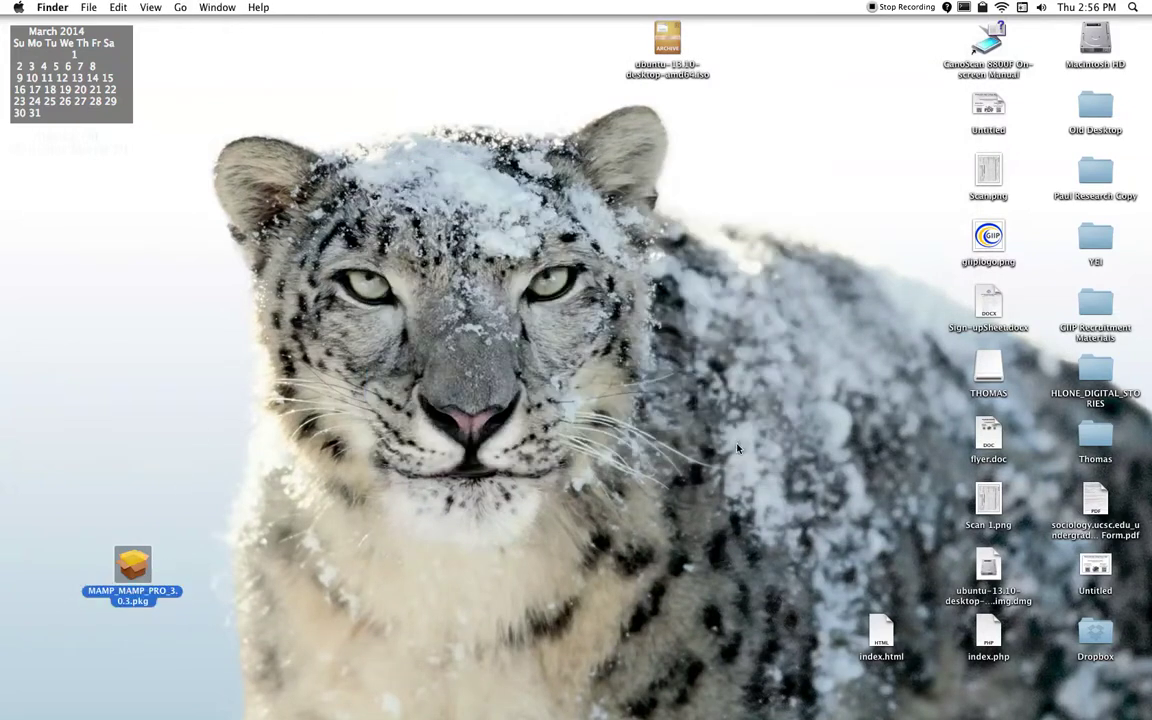
double_click(1096, 38)
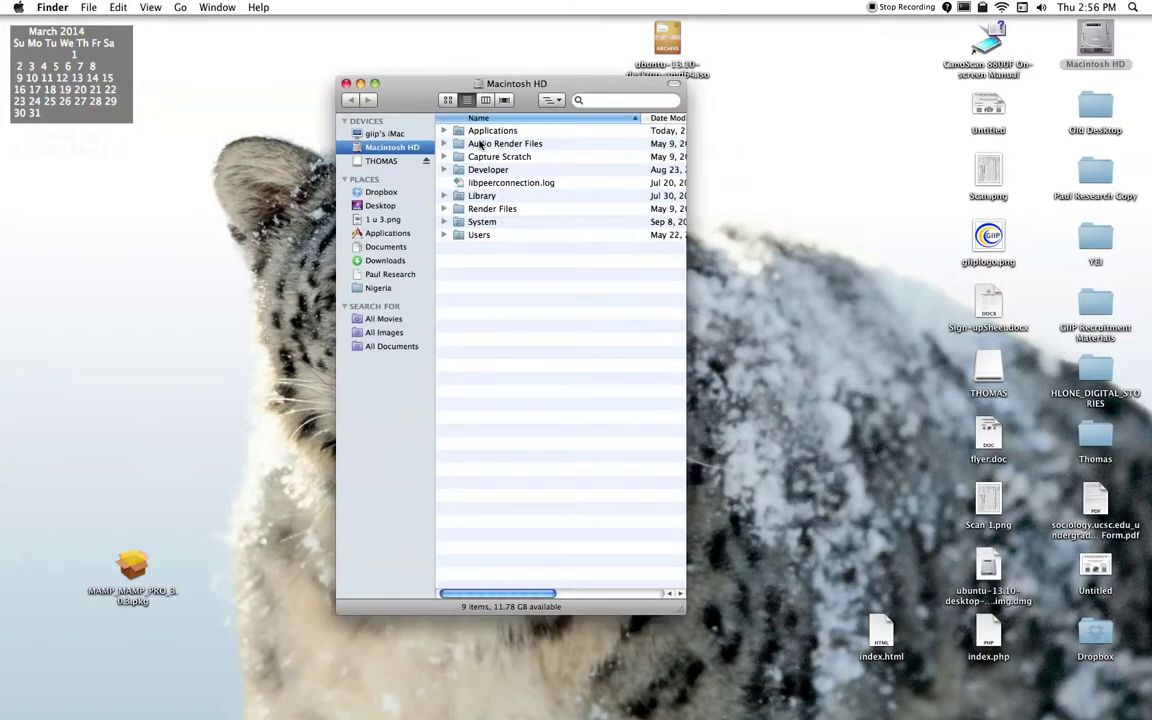
double_click(489, 133)
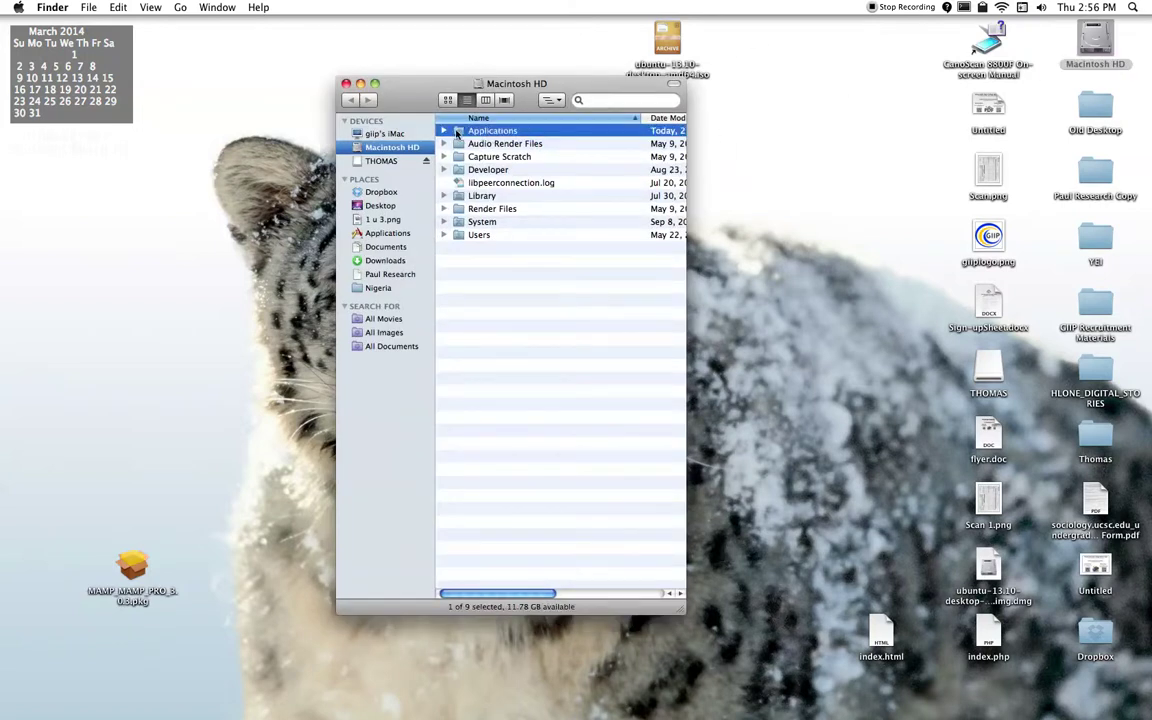
drag(514, 99, 457, 38)
scroll(500, 305, down, 1)
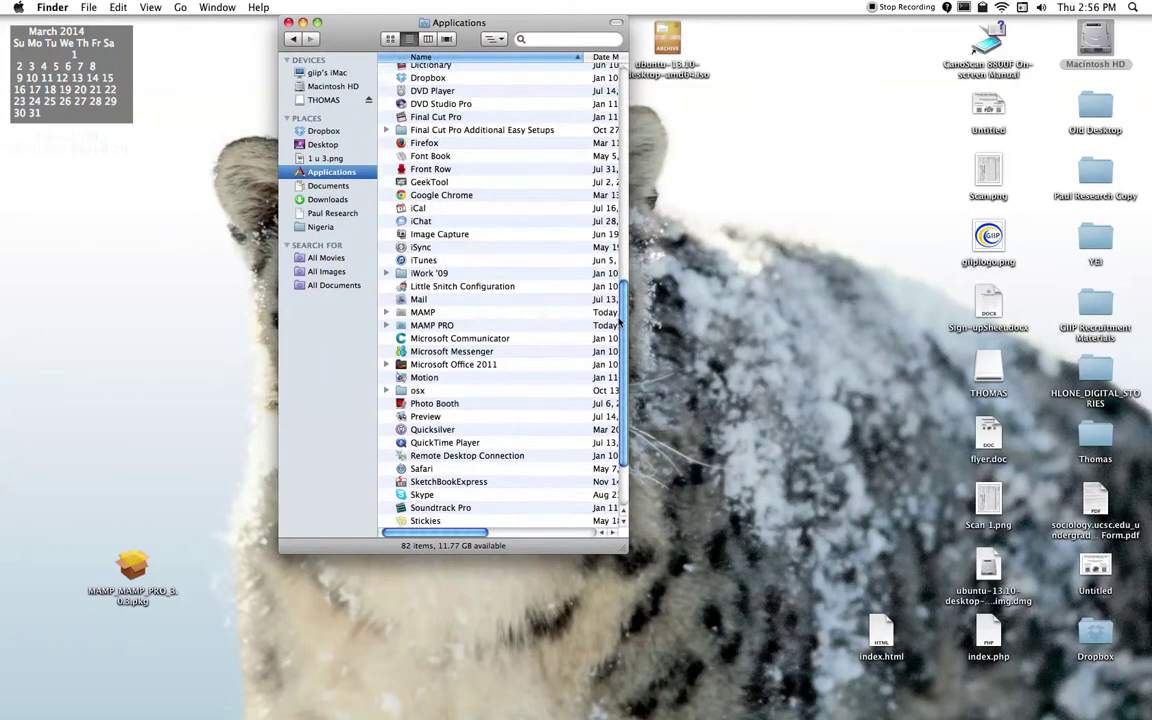
Step: Expand the MAMP PRO folder, launch and quit MAMP PRO, and select its Uninstaller
click(393, 310)
click(401, 323)
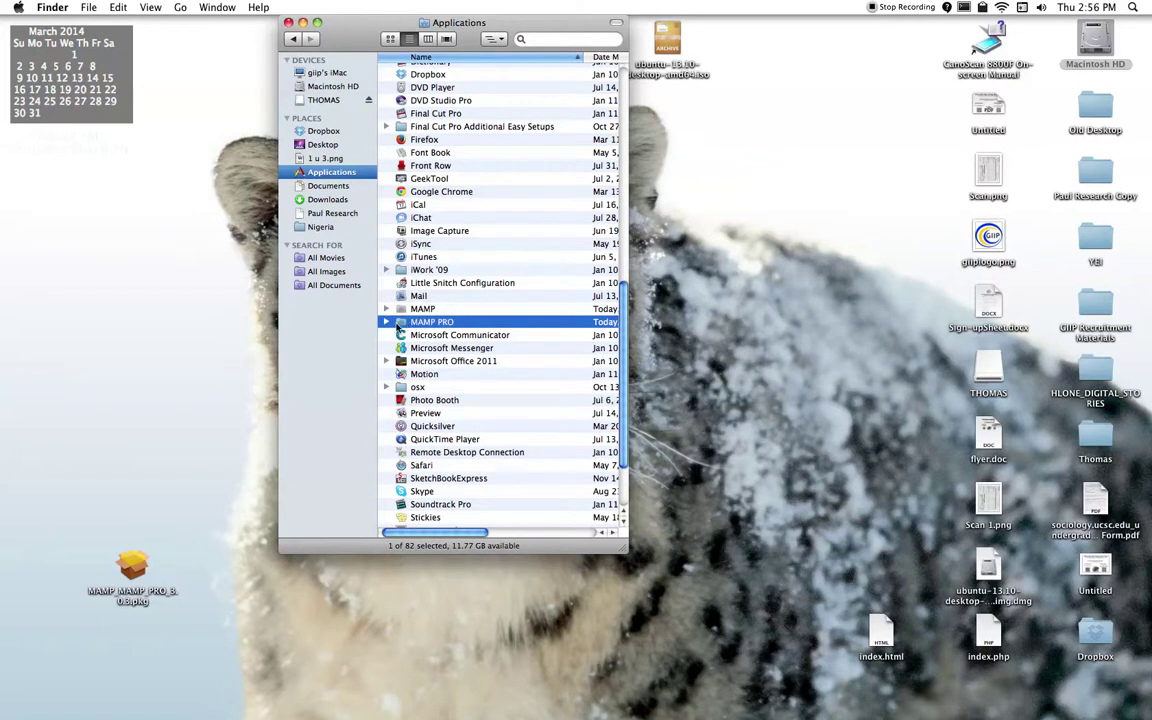
click(386, 322)
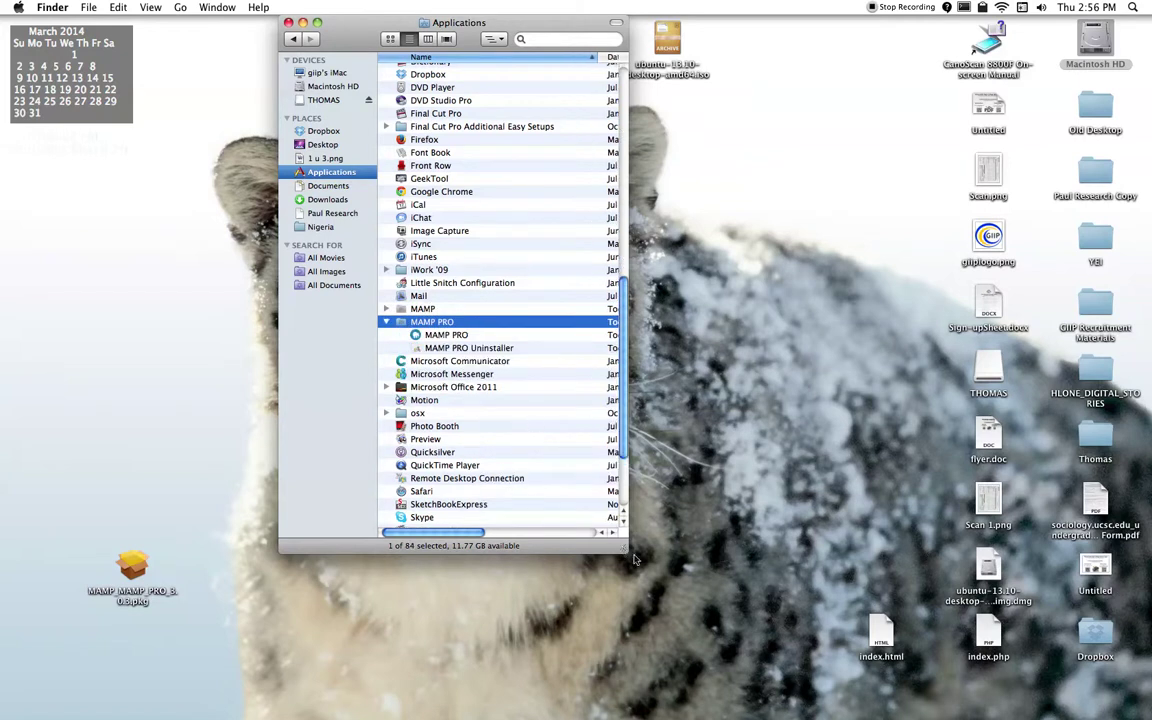
drag(622, 548, 770, 624)
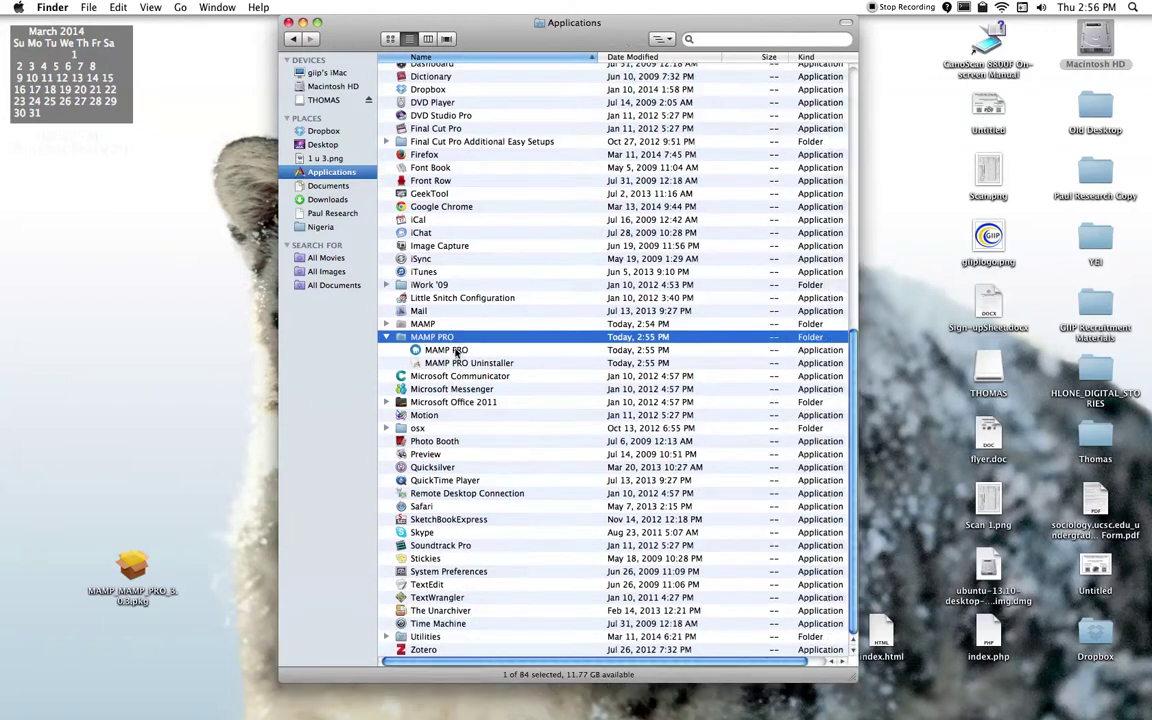
double_click(452, 351)
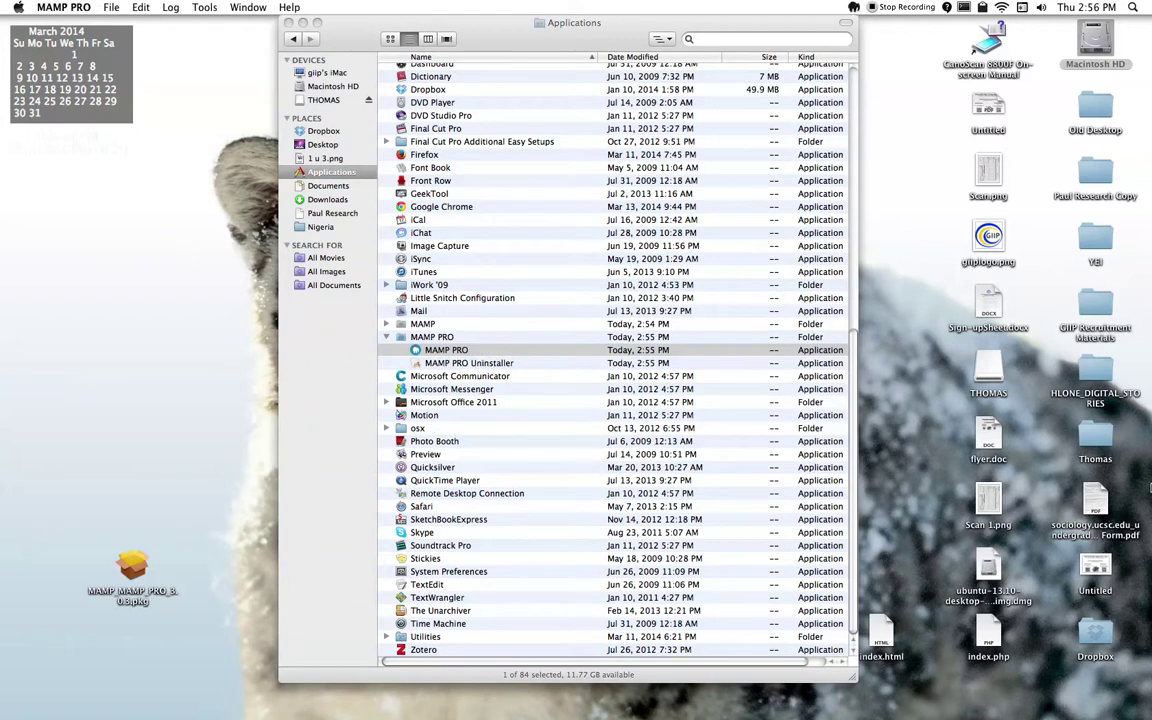
click(613, 272)
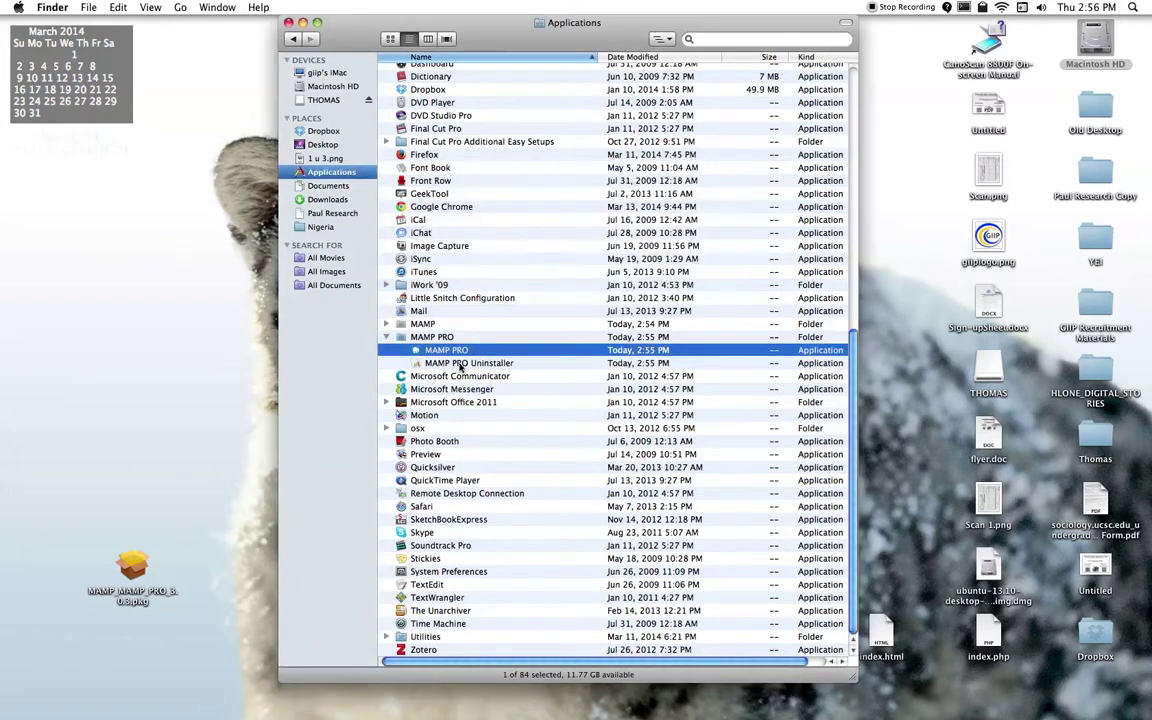
click(455, 364)
Step: Run MAMP PRO Uninstaller with all four cleanup options ticked, confirm success, and close it
double_click(455, 365)
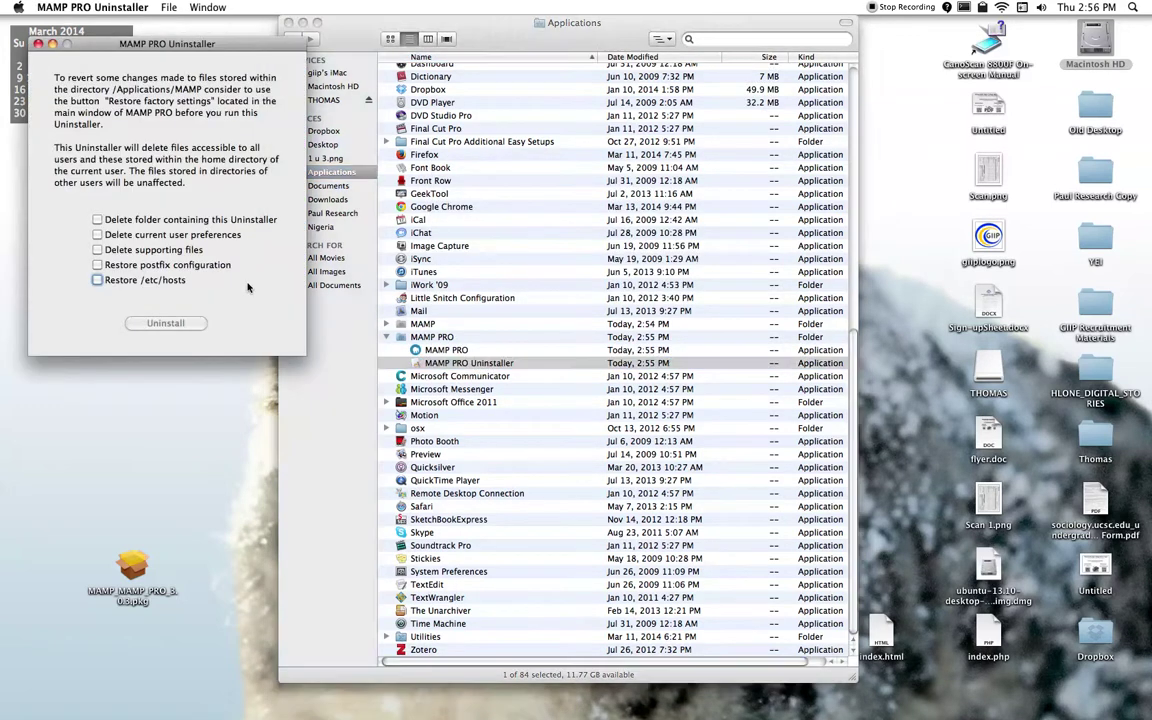
click(97, 265)
click(97, 249)
click(97, 234)
click(97, 219)
click(166, 323)
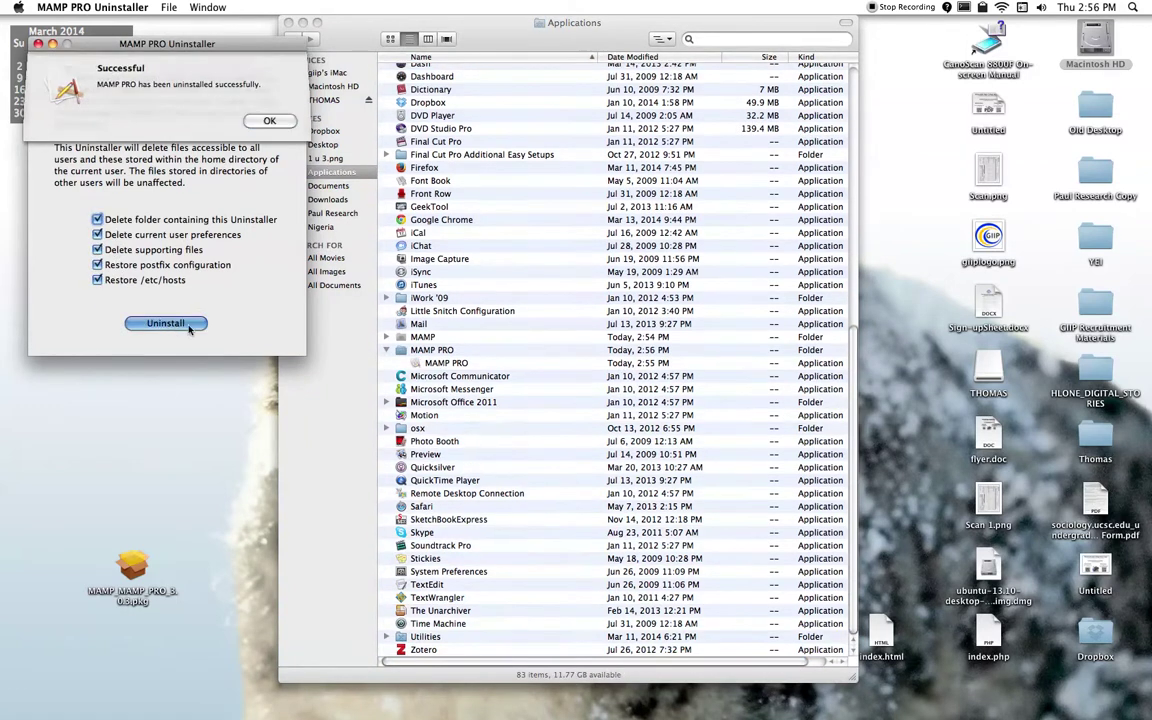
click(268, 120)
click(39, 44)
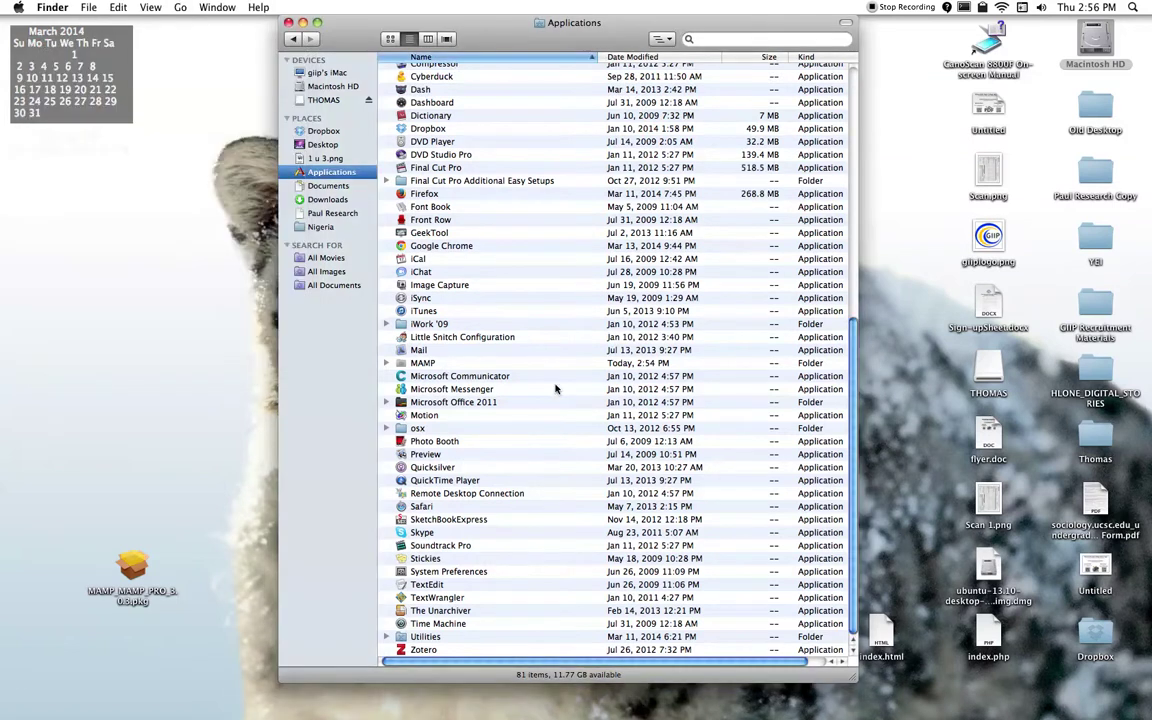
click(407, 366)
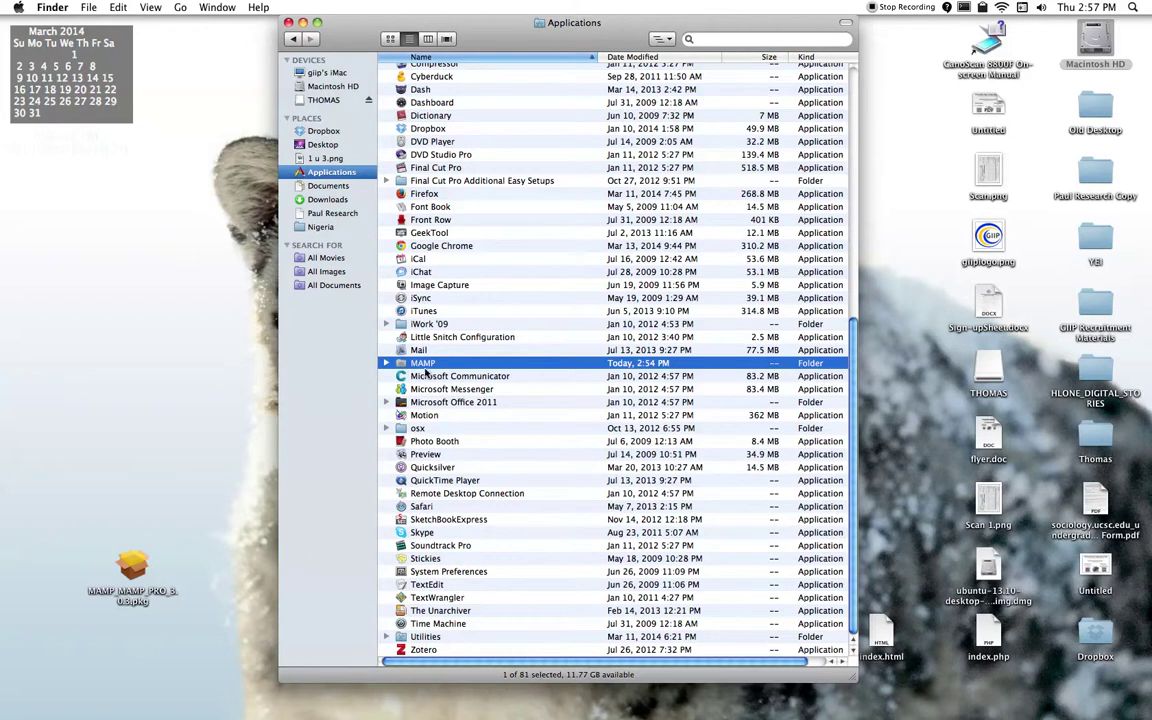
Step: Open the MAMP folder in Applications and select the MAMP application
double_click(401, 365)
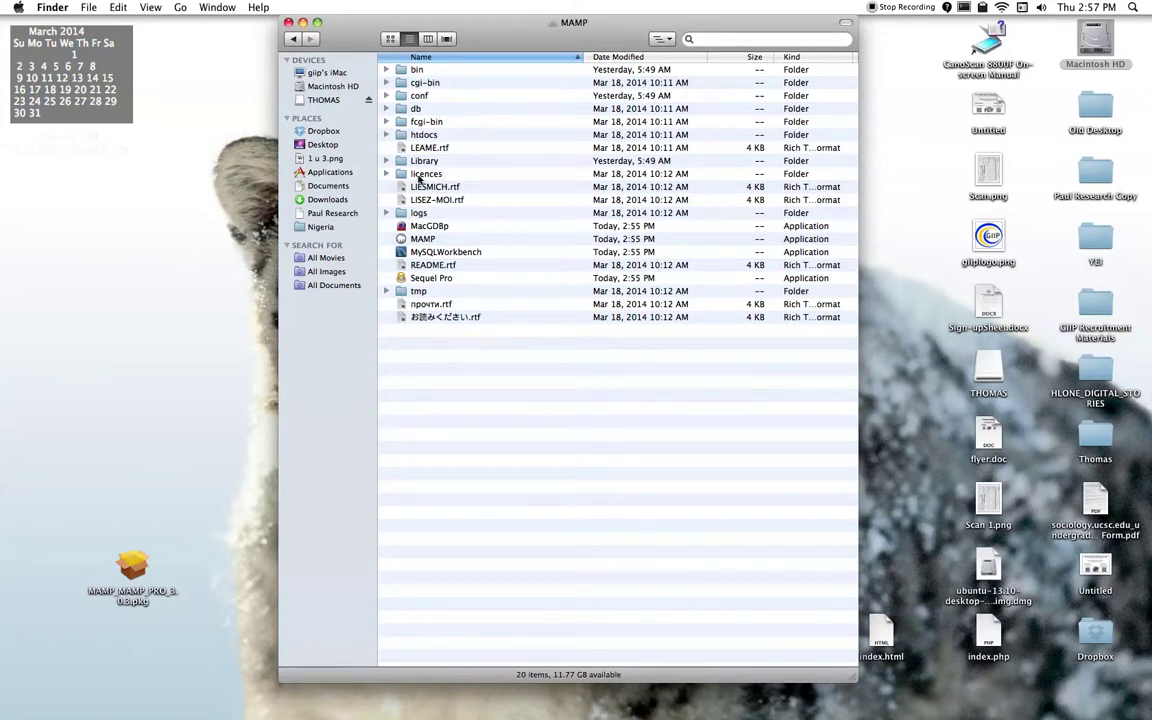
click(401, 240)
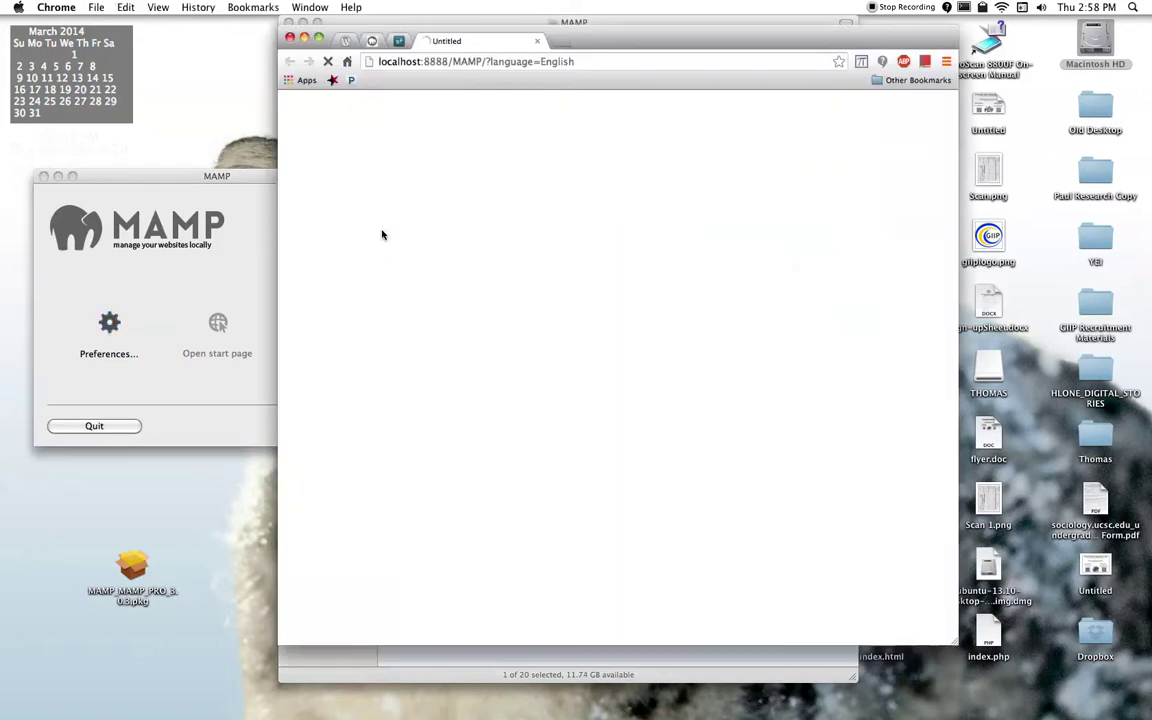
Step: Switch from the MAMP control window to Chrome and scroll through the loaded start page
click(226, 264)
click(620, 43)
click(146, 224)
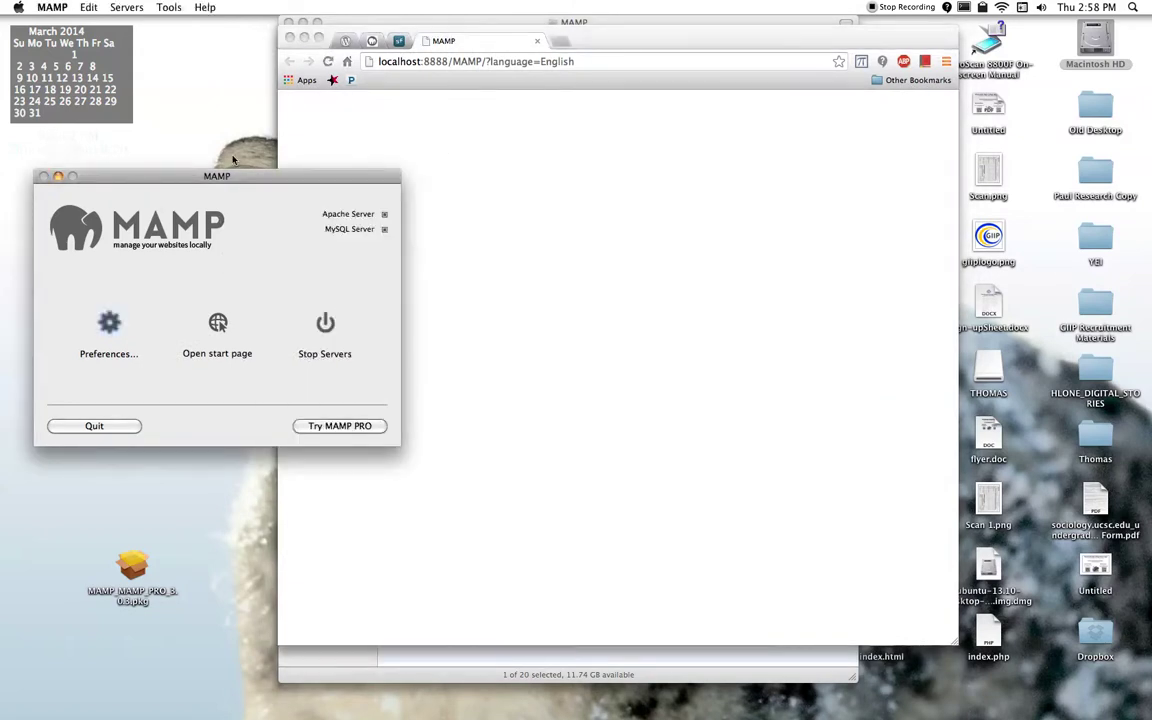
click(448, 162)
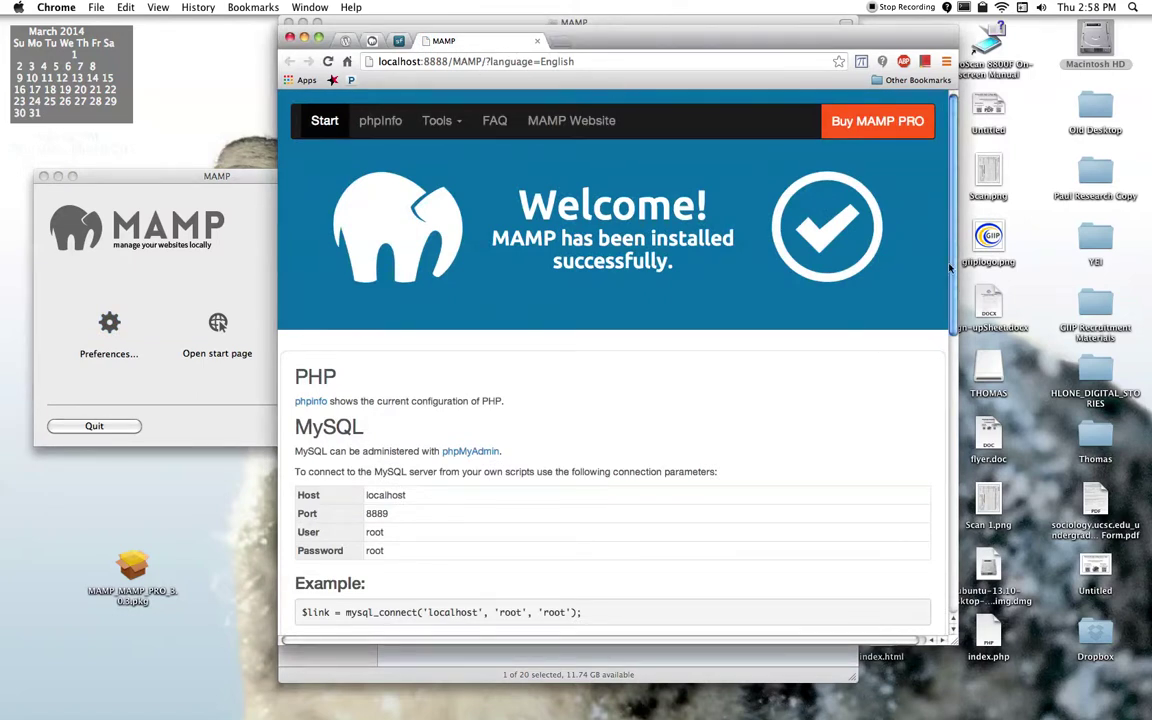
scroll(855, 245, down, 10)
scroll(948, 449, down, 5)
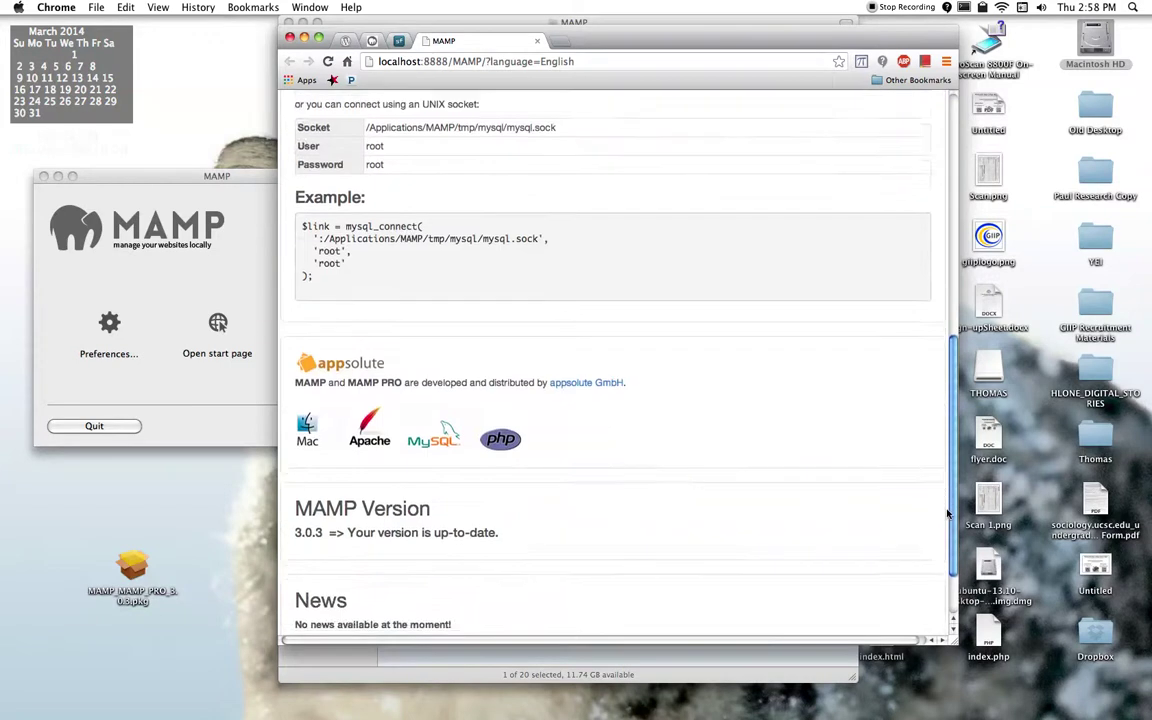
scroll(936, 470, up, 15)
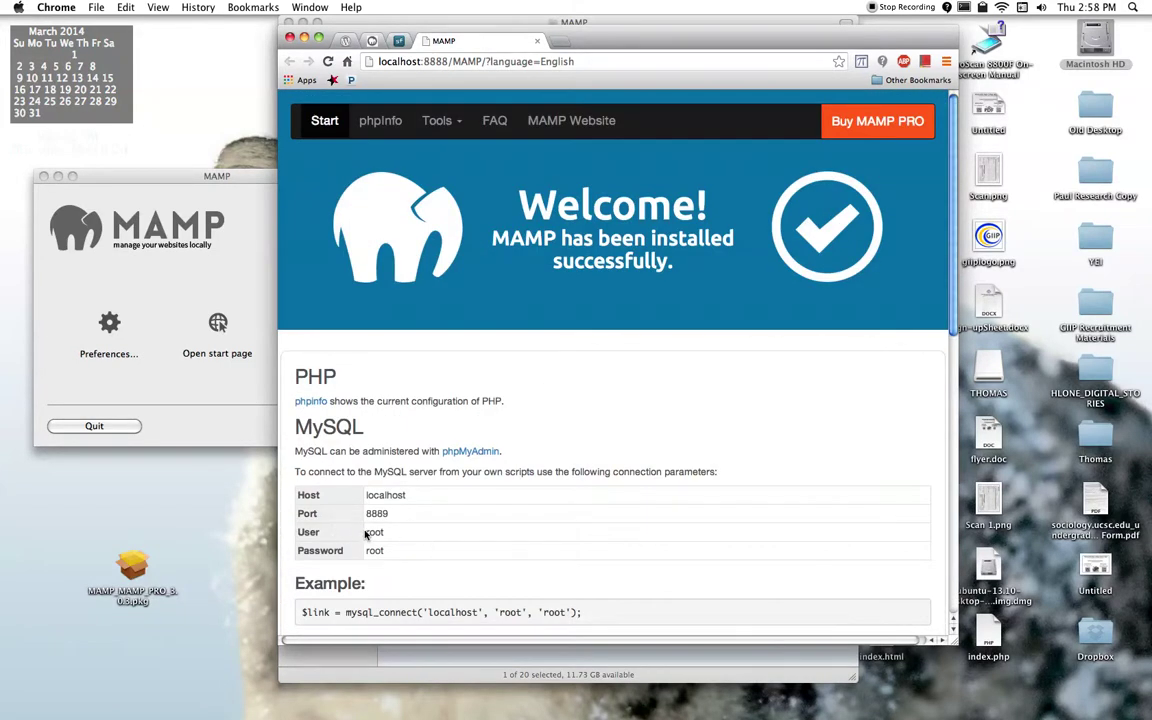
click(330, 525)
triple_click(385, 553)
click(391, 546)
double_click(375, 535)
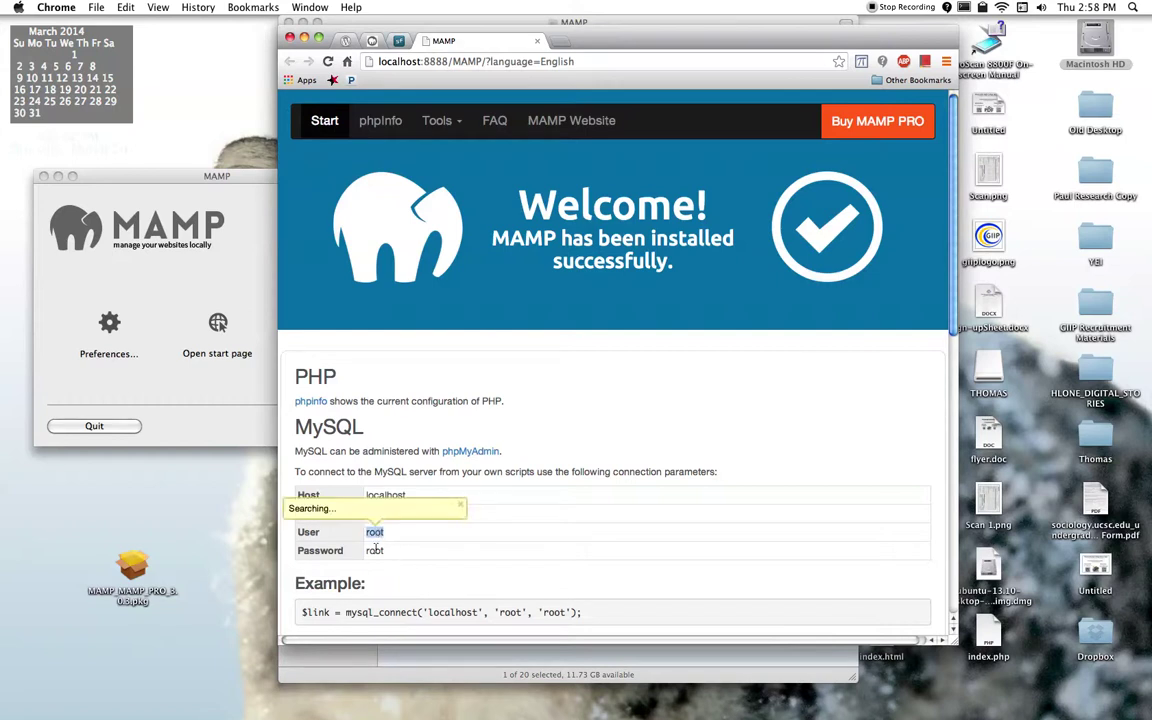
click(416, 555)
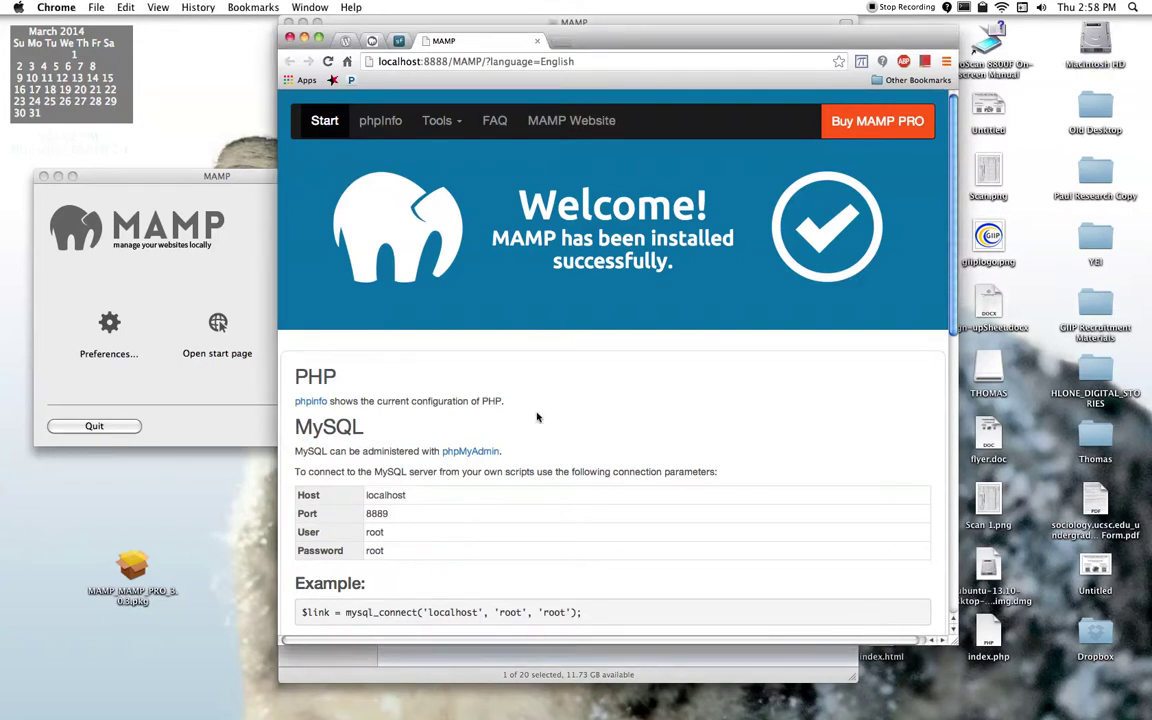
Step: Open phpMyAdmin from the start page's Tools menu in a new tab
click(452, 121)
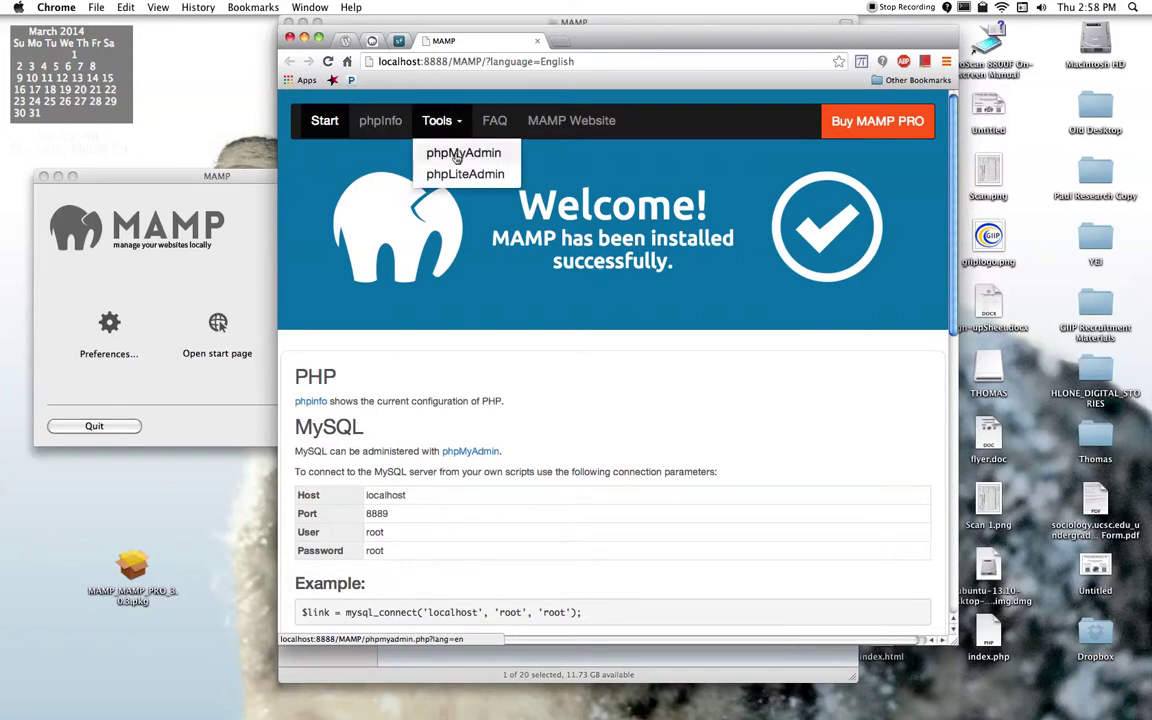
click(457, 155)
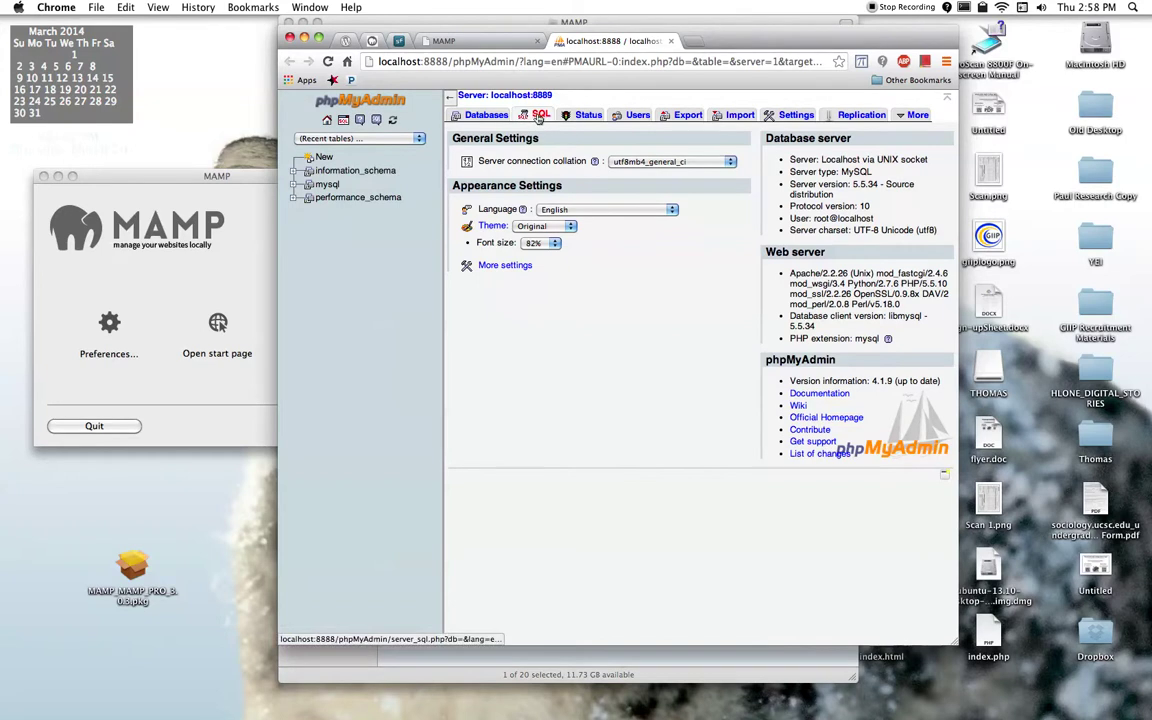
drag(747, 40, 929, 5)
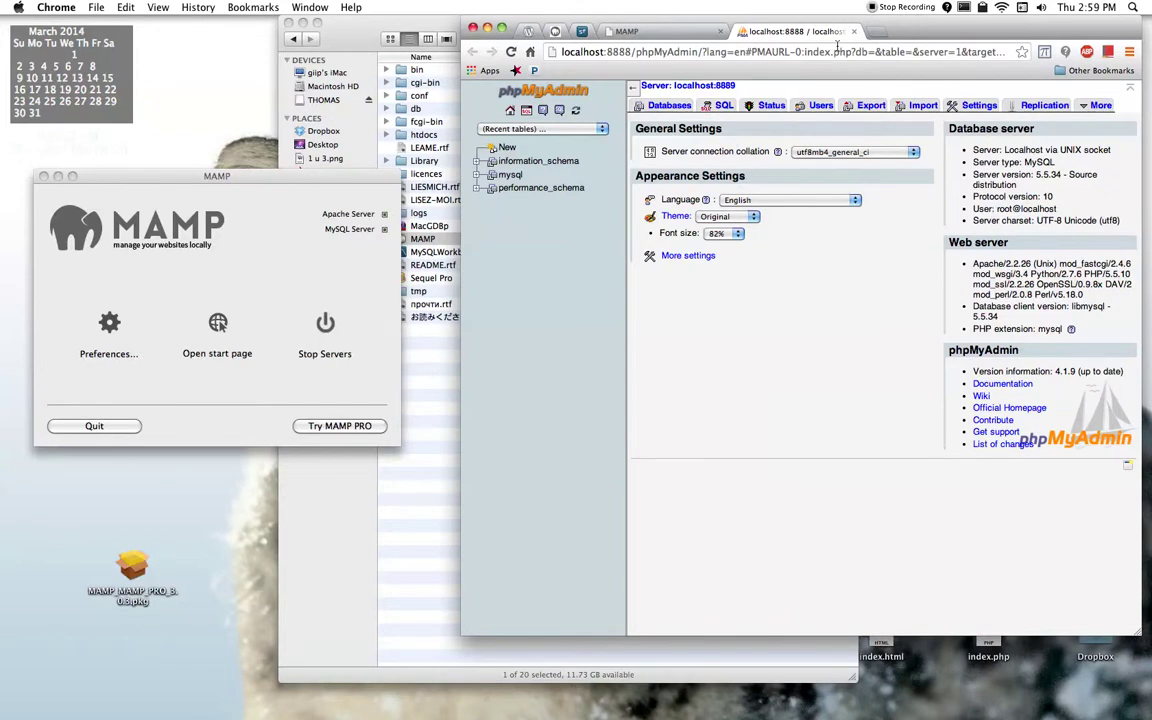
Step: Download wordpress-3.8.1.zip from wordpress.org onto the desktop, then return to the MAMP tab
click(528, 31)
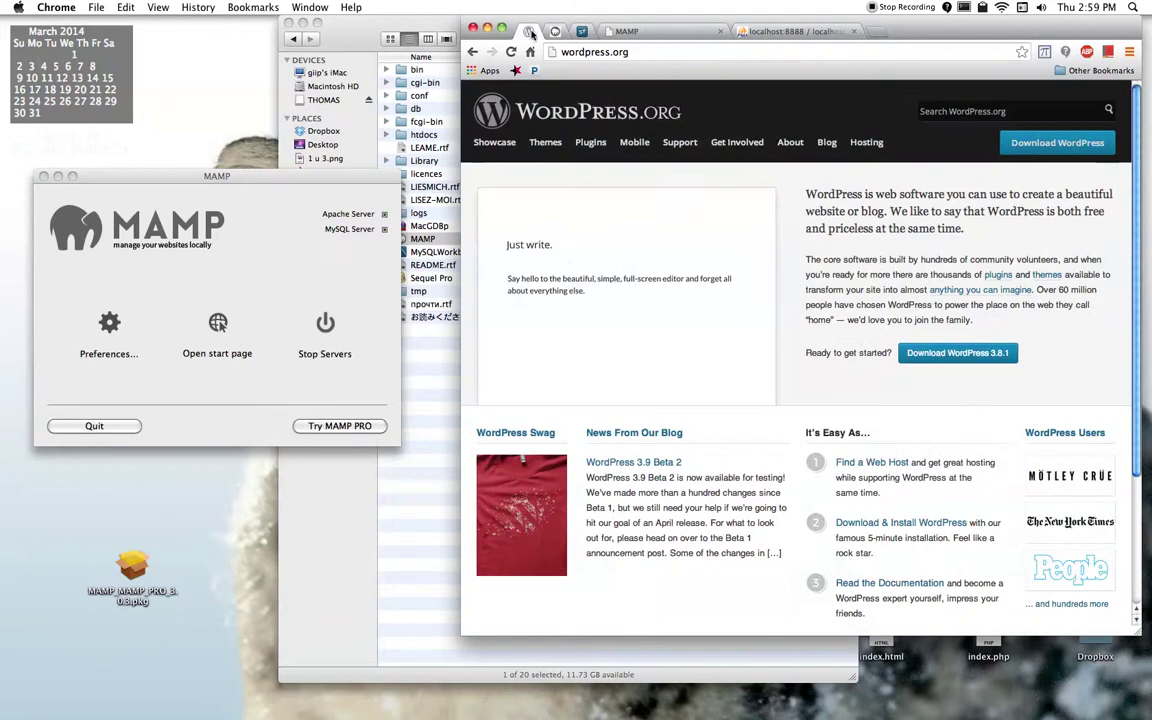
click(1002, 355)
click(86, 180)
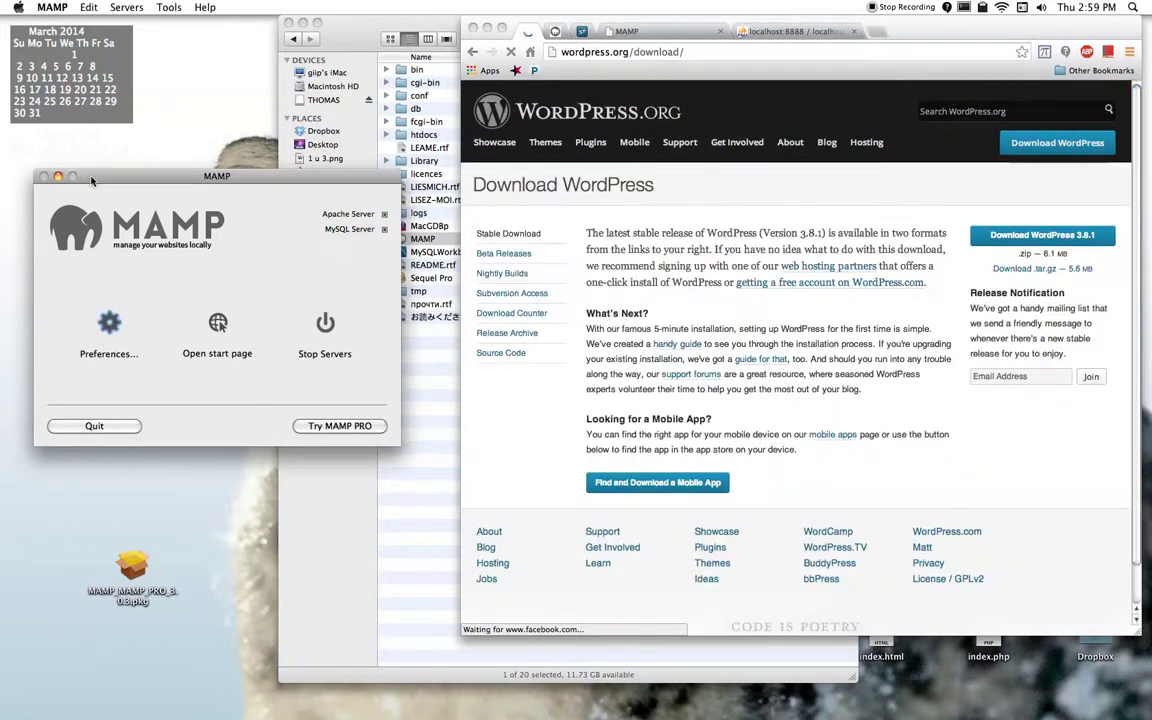
key(super+h)
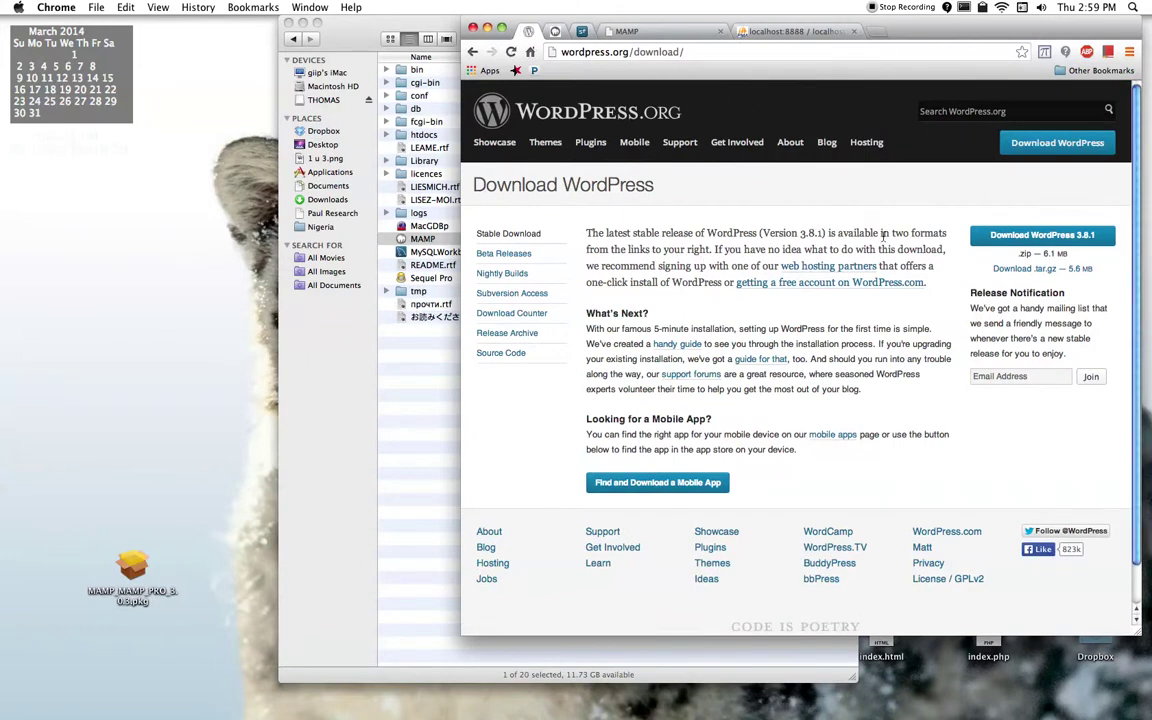
click(1013, 237)
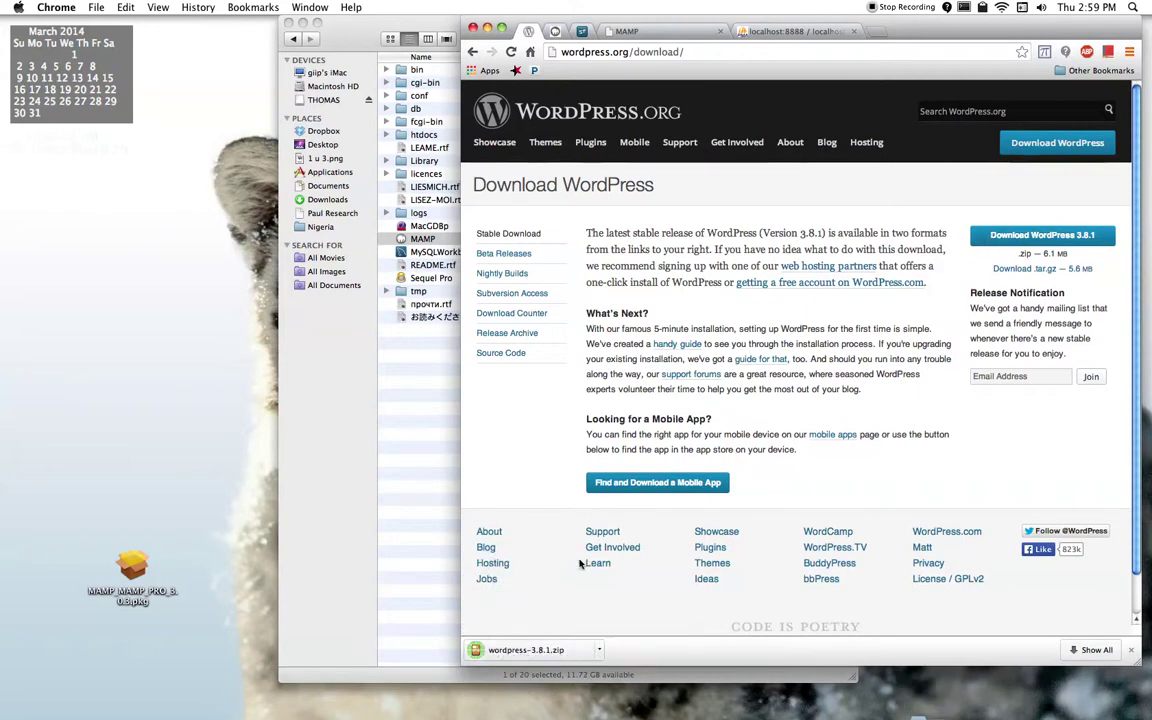
drag(519, 648, 135, 305)
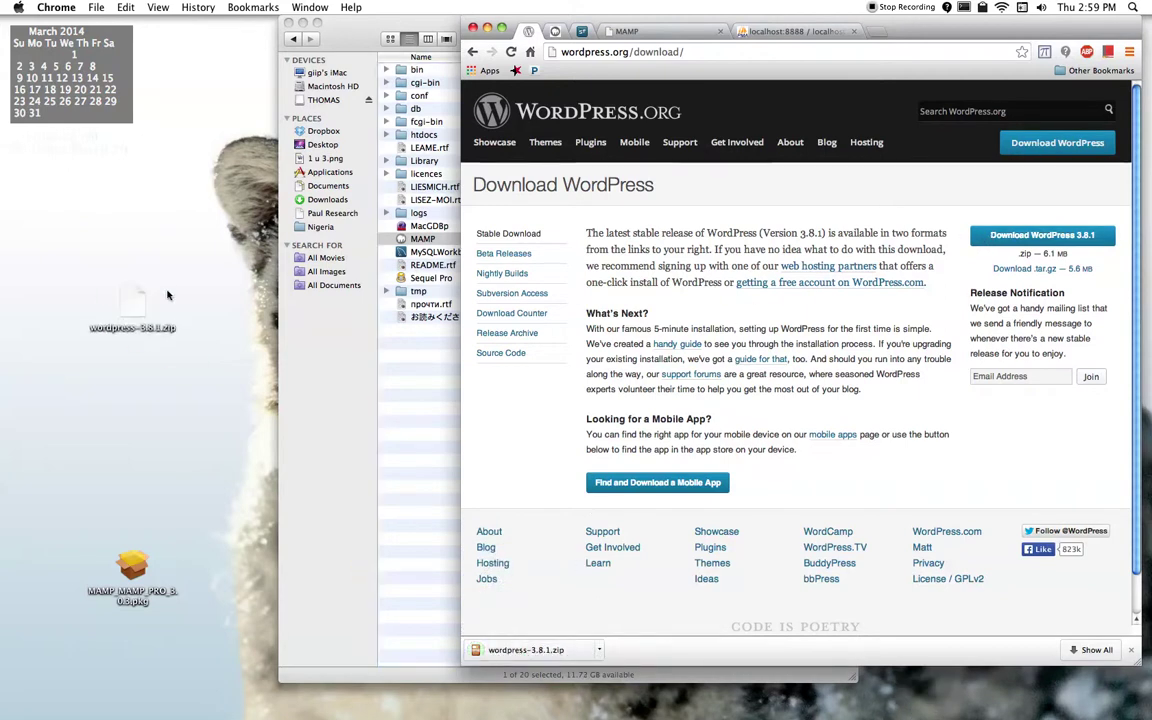
click(638, 33)
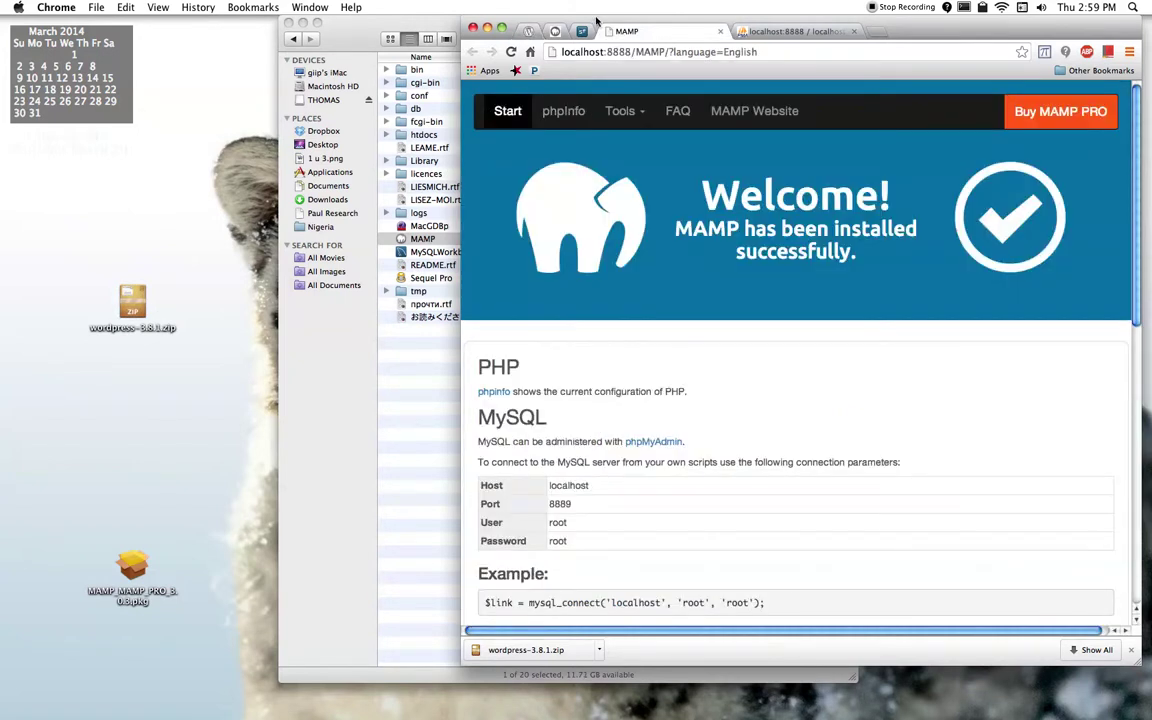
Step: Create the my_first_db database under phpMyAdmin's Databases tab and open its structure page
click(777, 33)
drag(885, 30, 818, 30)
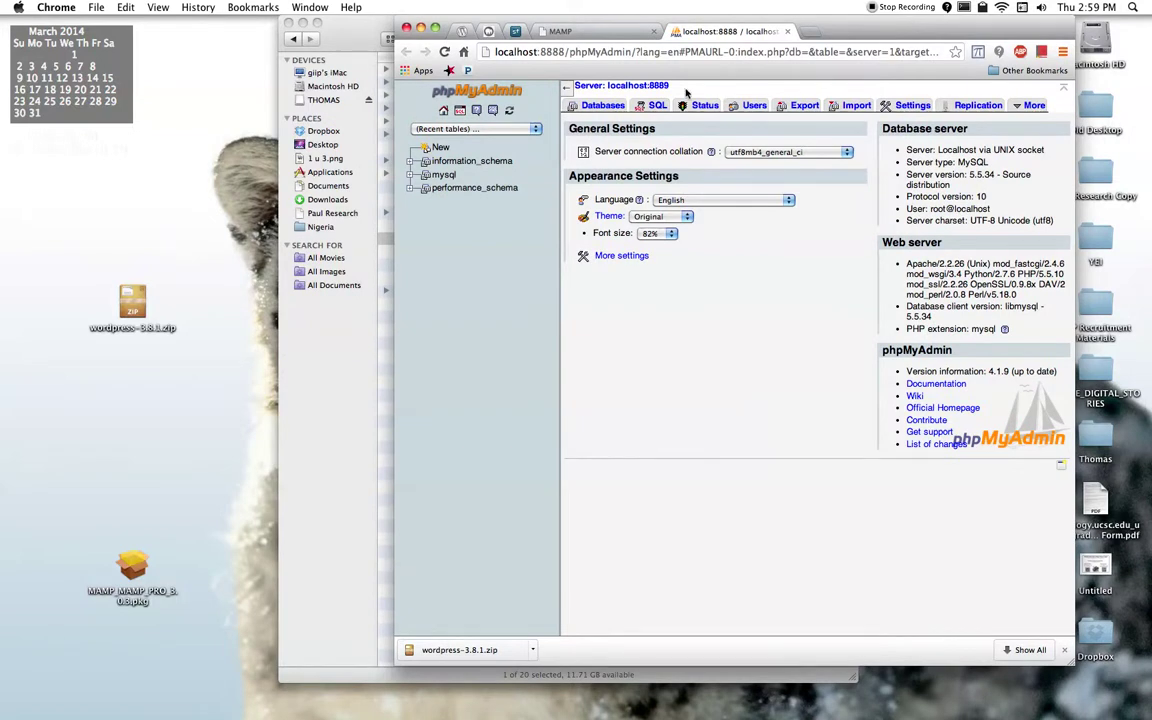
click(1064, 651)
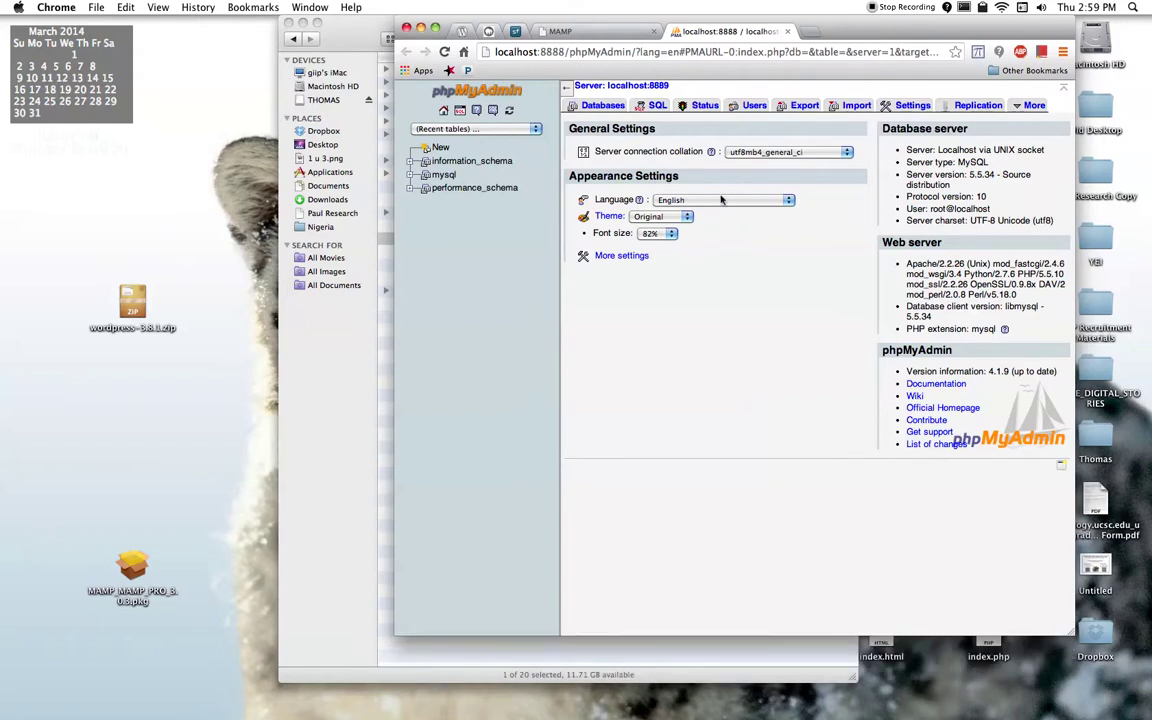
click(603, 107)
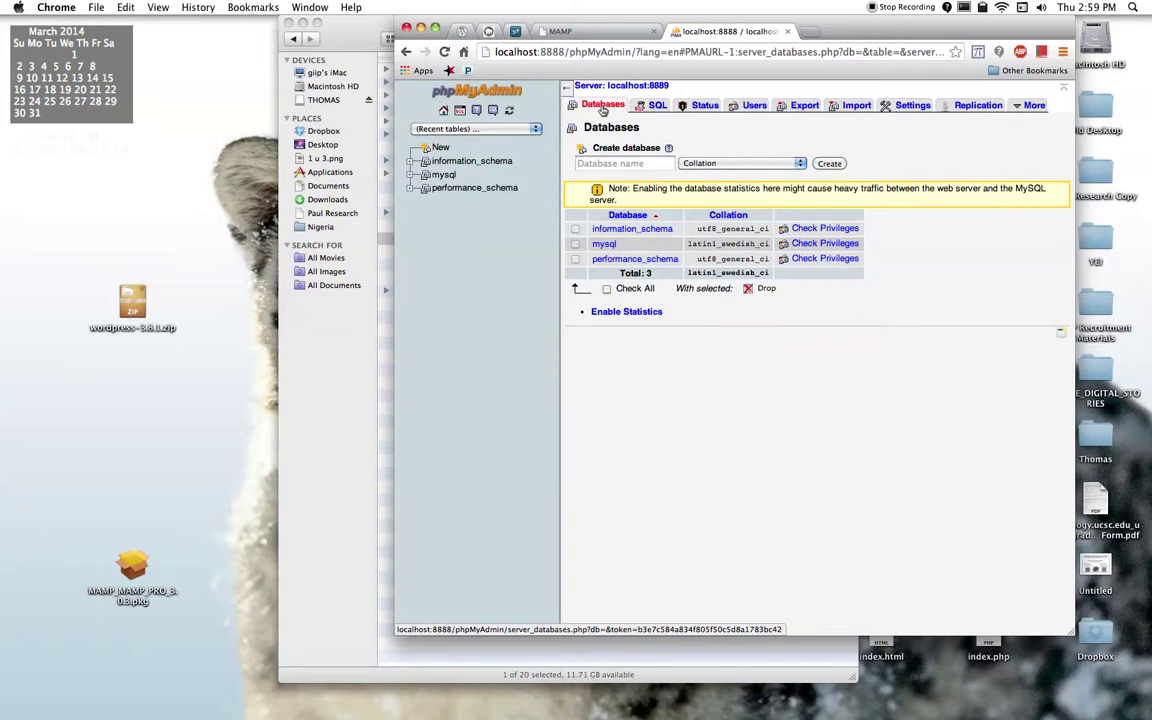
click(665, 164)
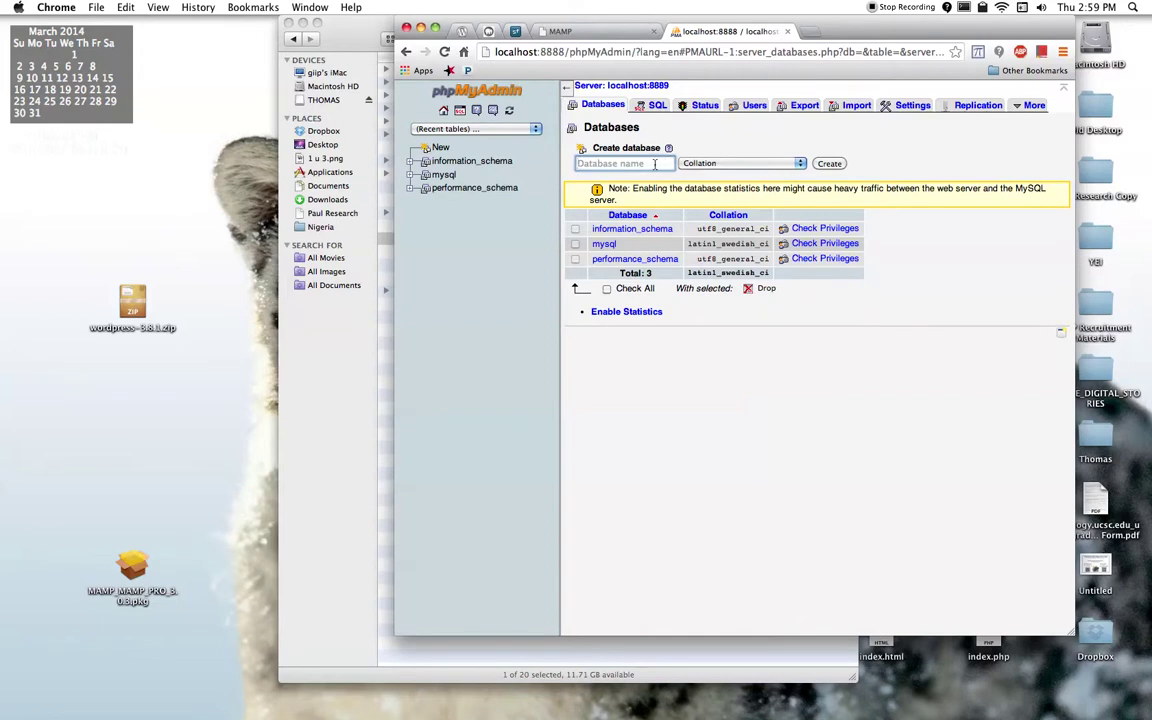
text(my_first_db)
click(829, 164)
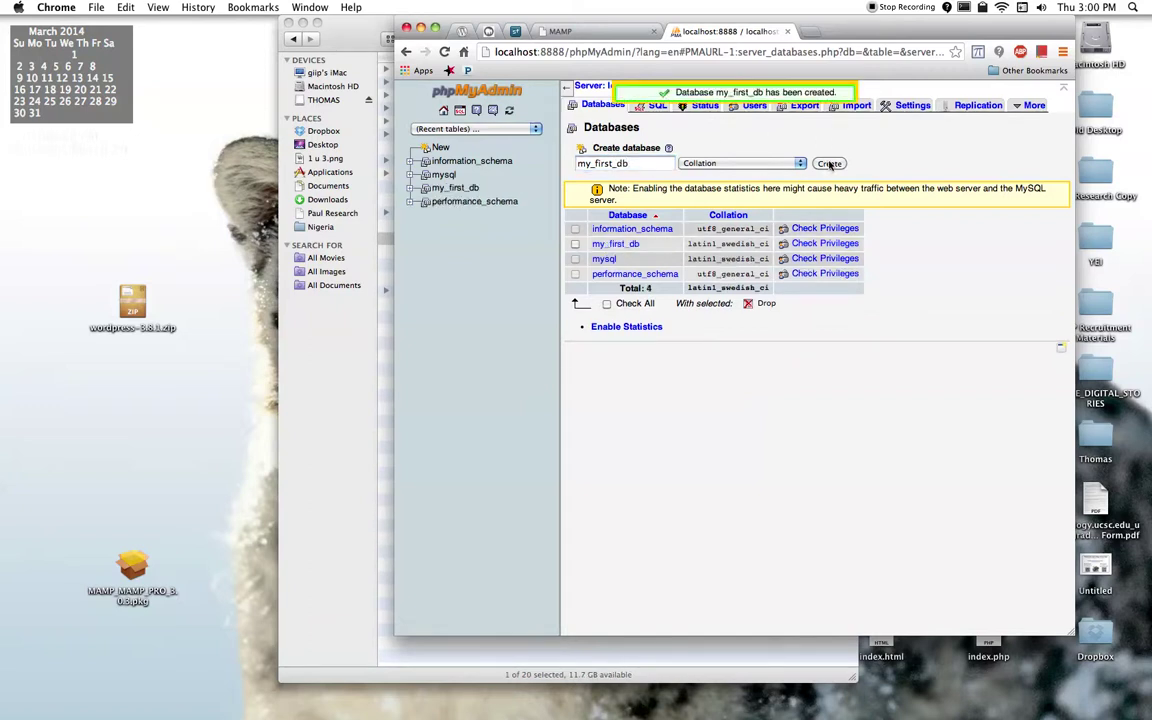
click(618, 244)
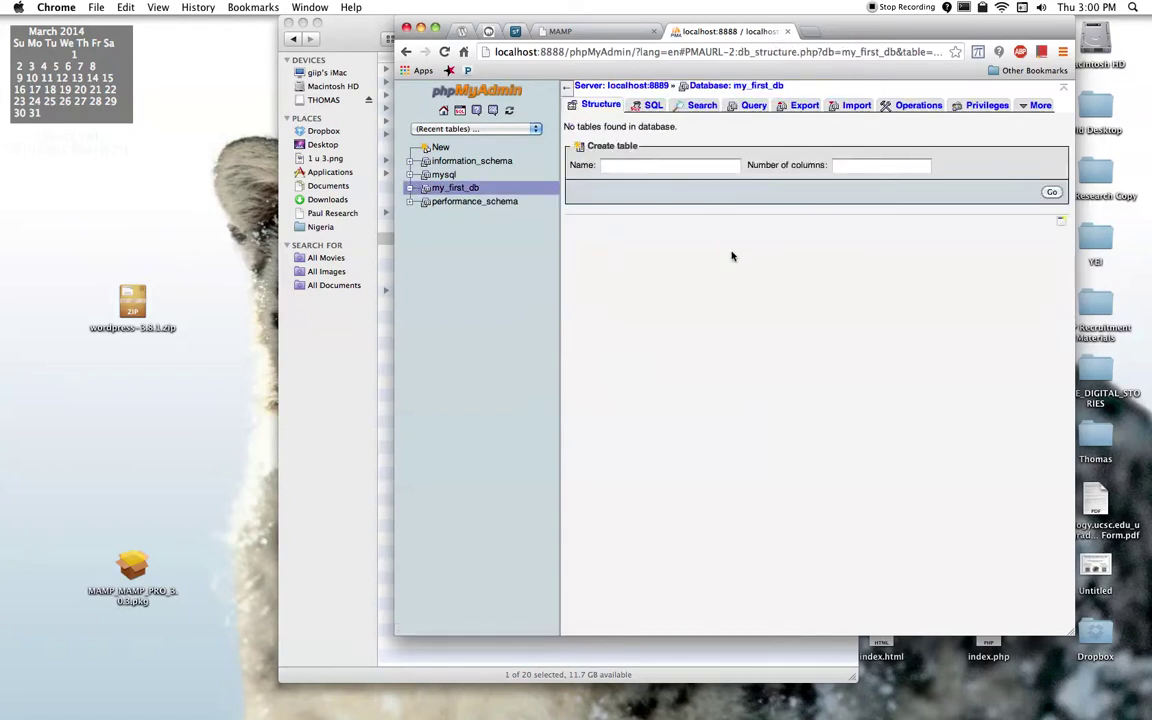
Step: Unpack wordpress-3.8.1.zip on the desktop
click(323, 340)
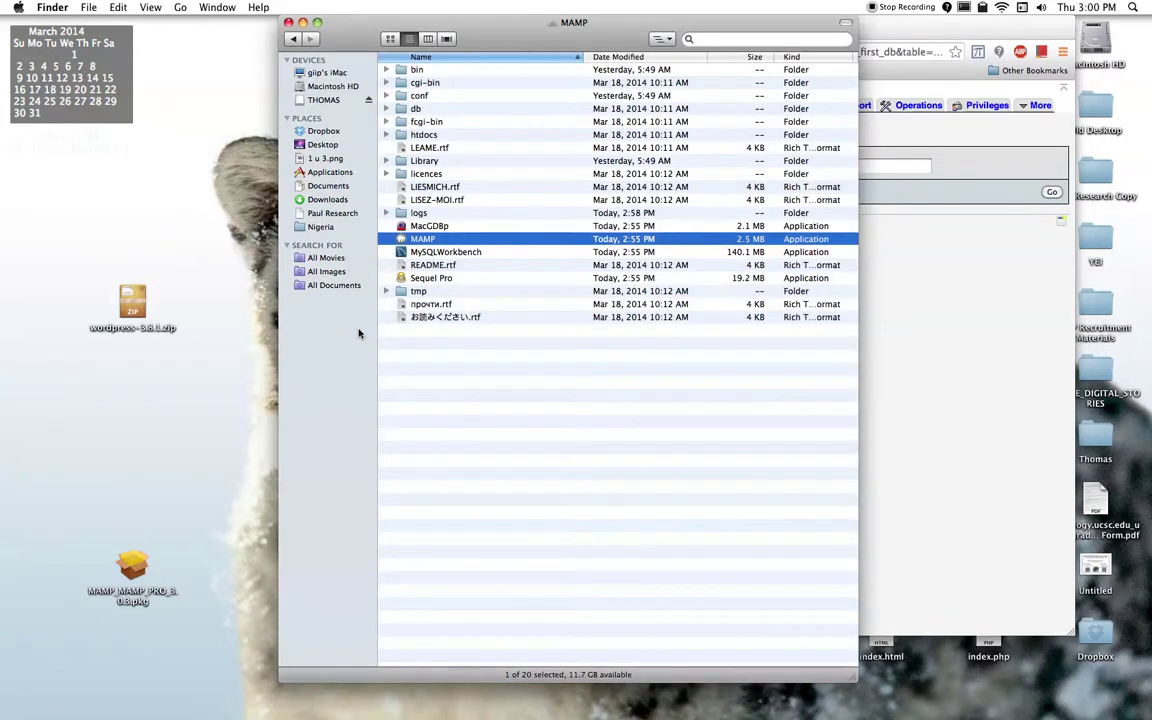
click(137, 301)
double_click(137, 301)
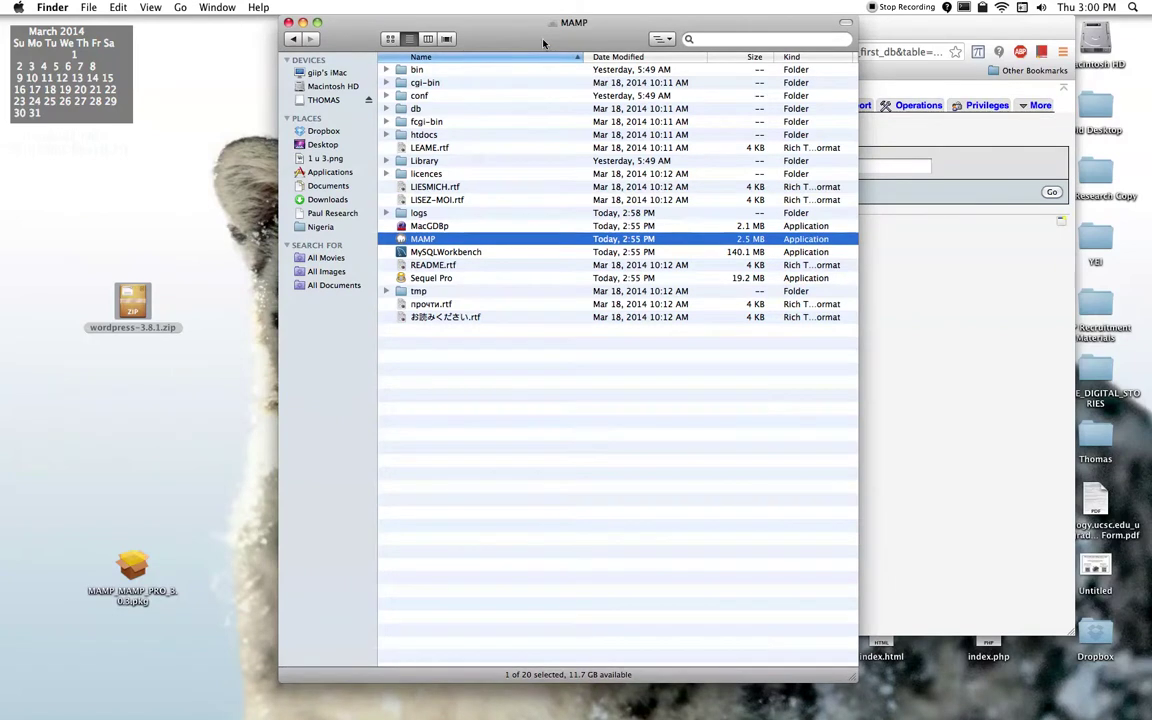
drag(488, 34, 416, 34)
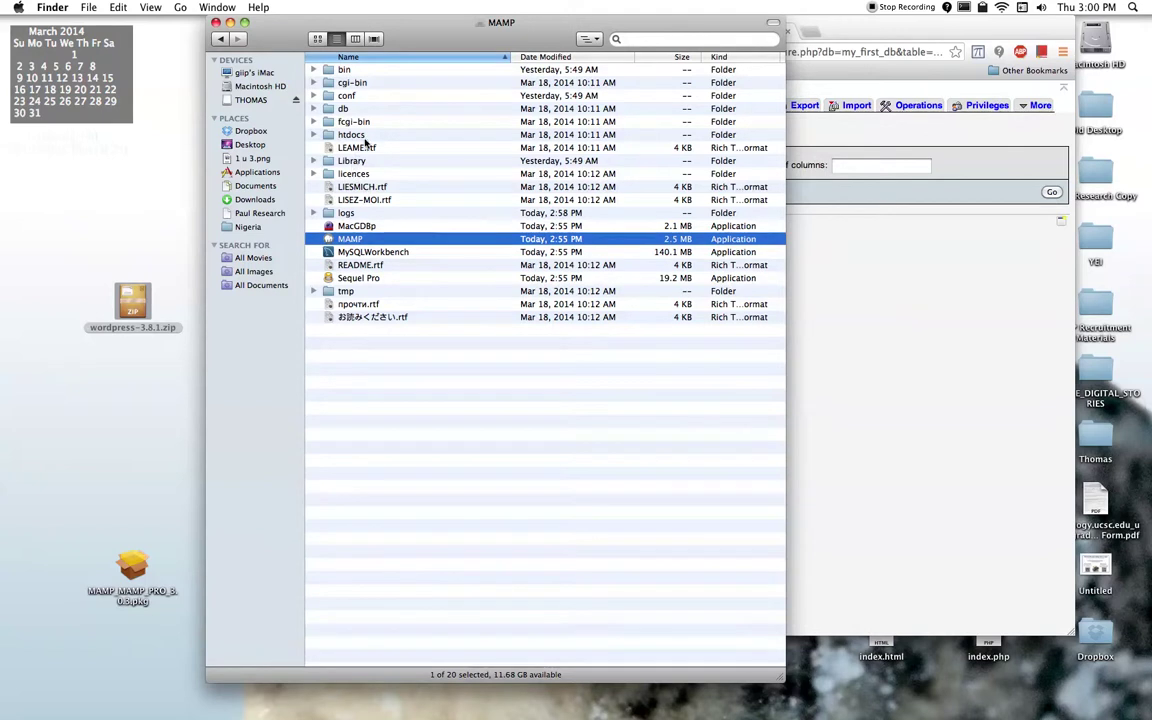
Step: Add MAMP's htdocs folder to the Finder sidebar favourites and the Dock
click(368, 135)
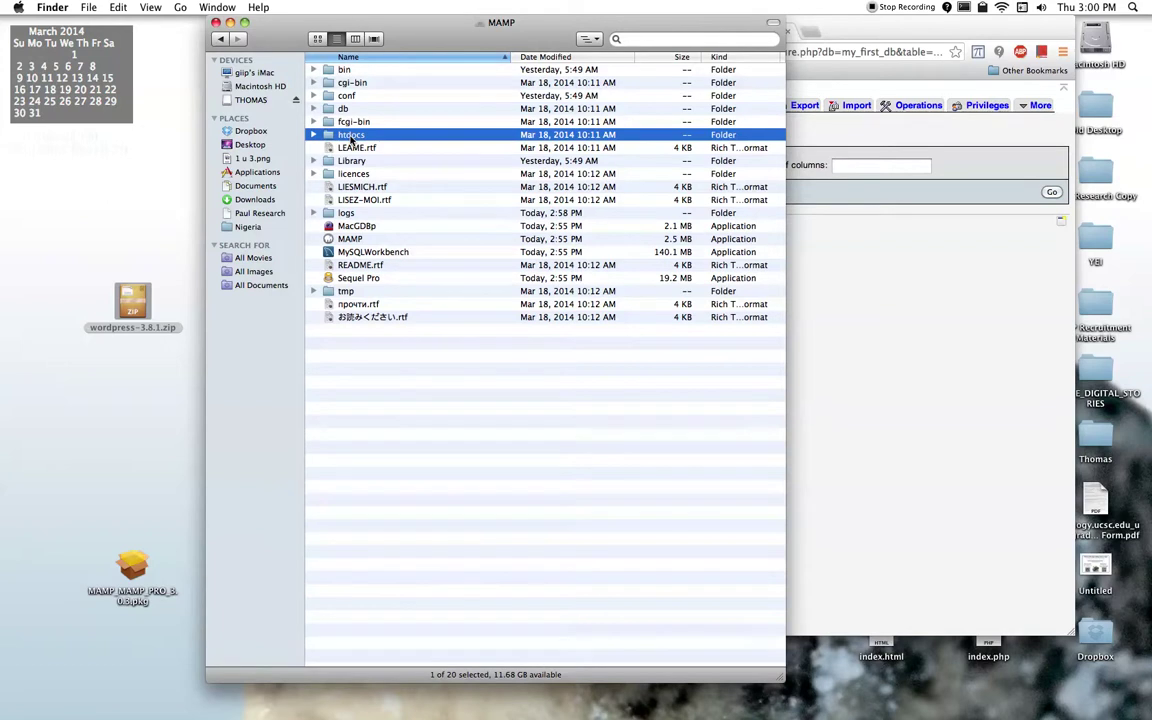
right_click(351, 141)
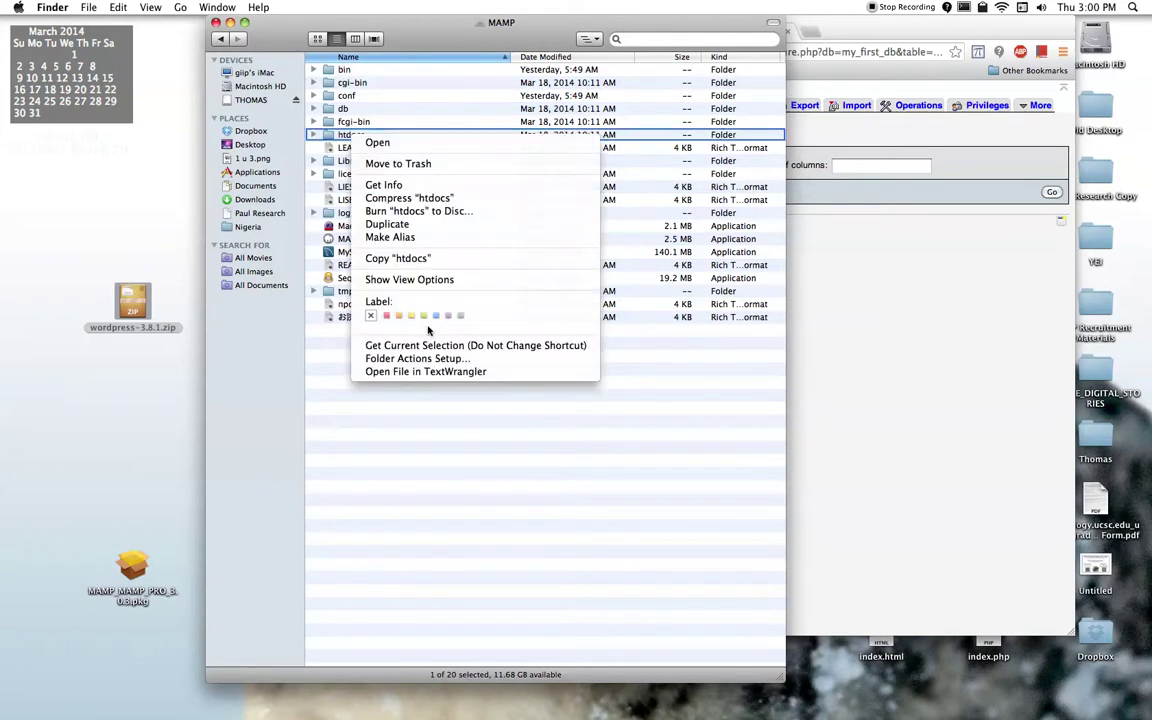
click(435, 318)
drag(355, 160, 375, 138)
drag(372, 136, 250, 238)
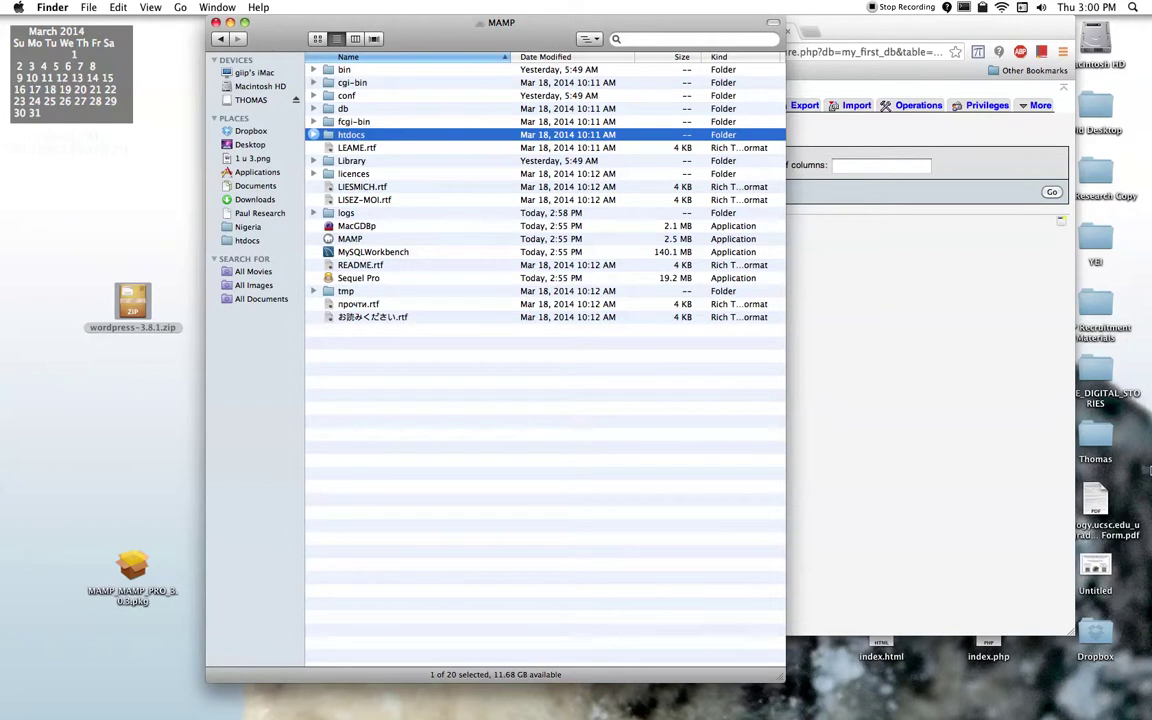
mouse_move(960, 714)
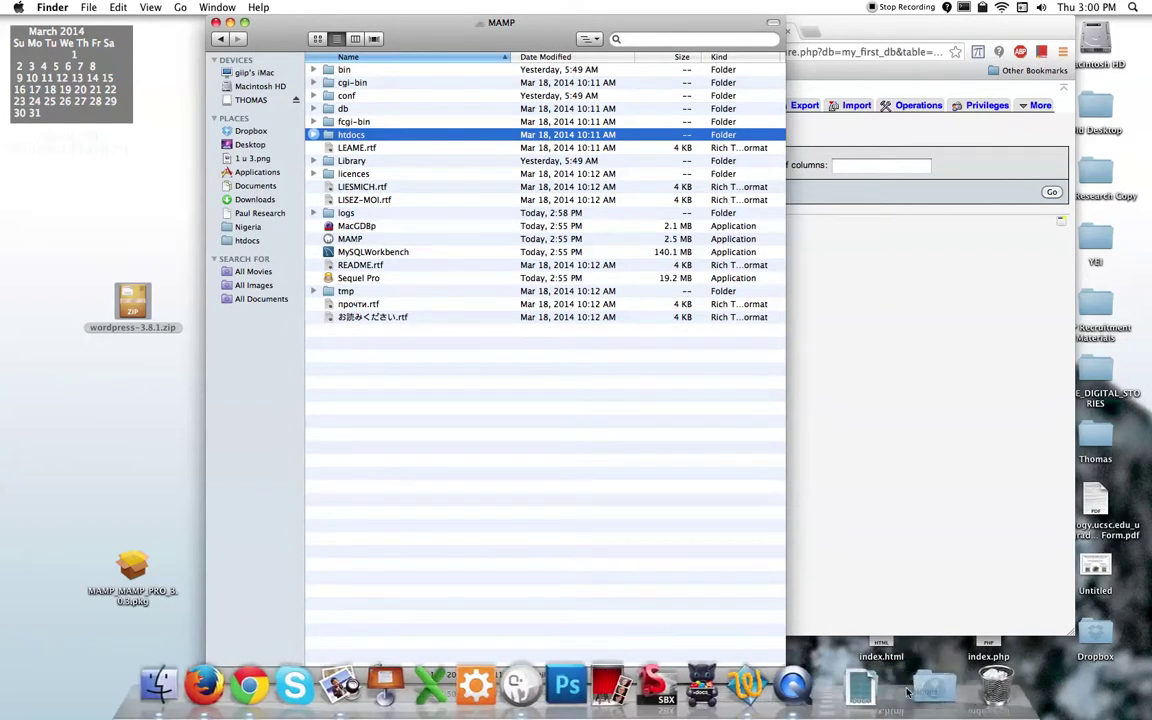
drag(966, 702, 960, 703)
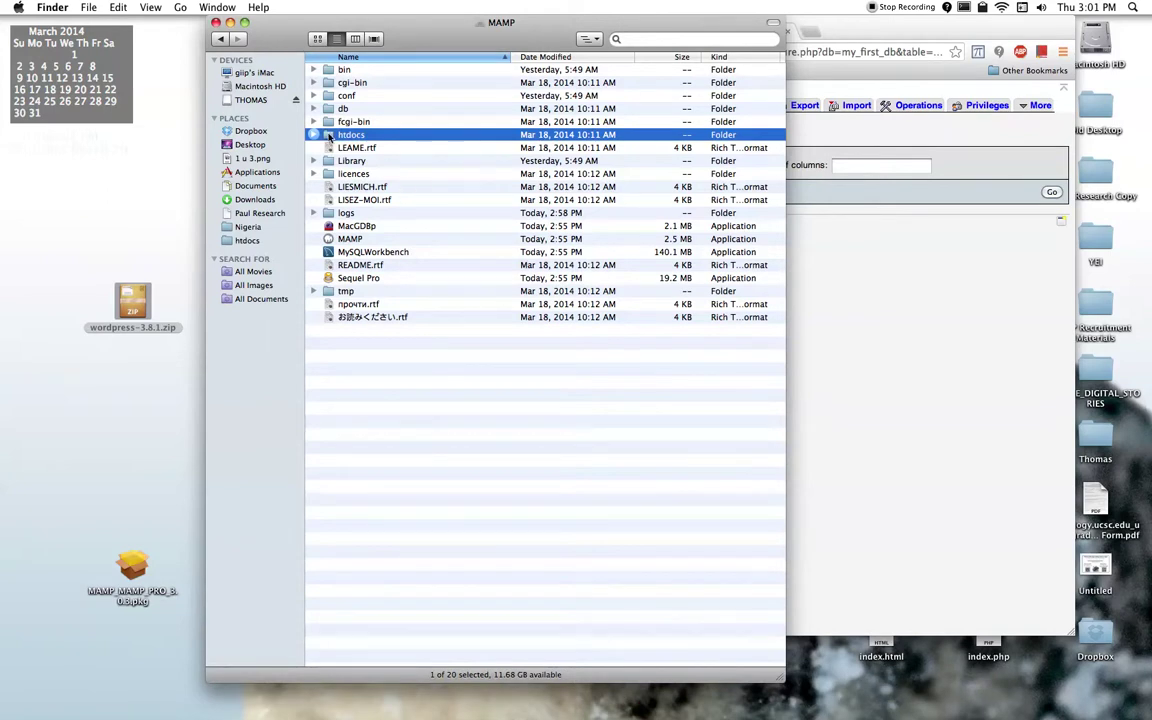
Step: Open the empty htdocs folder, resize it beside the browser, and drag index.php toward it
double_click(330, 138)
drag(496, 30, 358, 30)
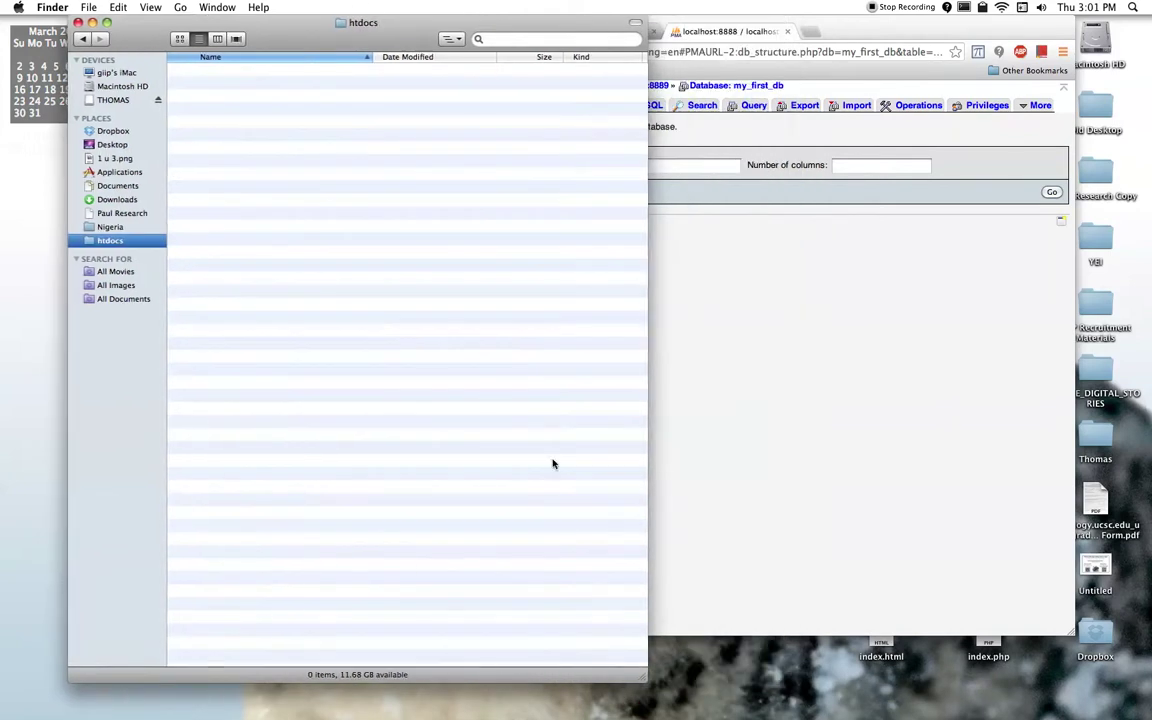
drag(644, 678, 416, 407)
drag(870, 25, 897, 16)
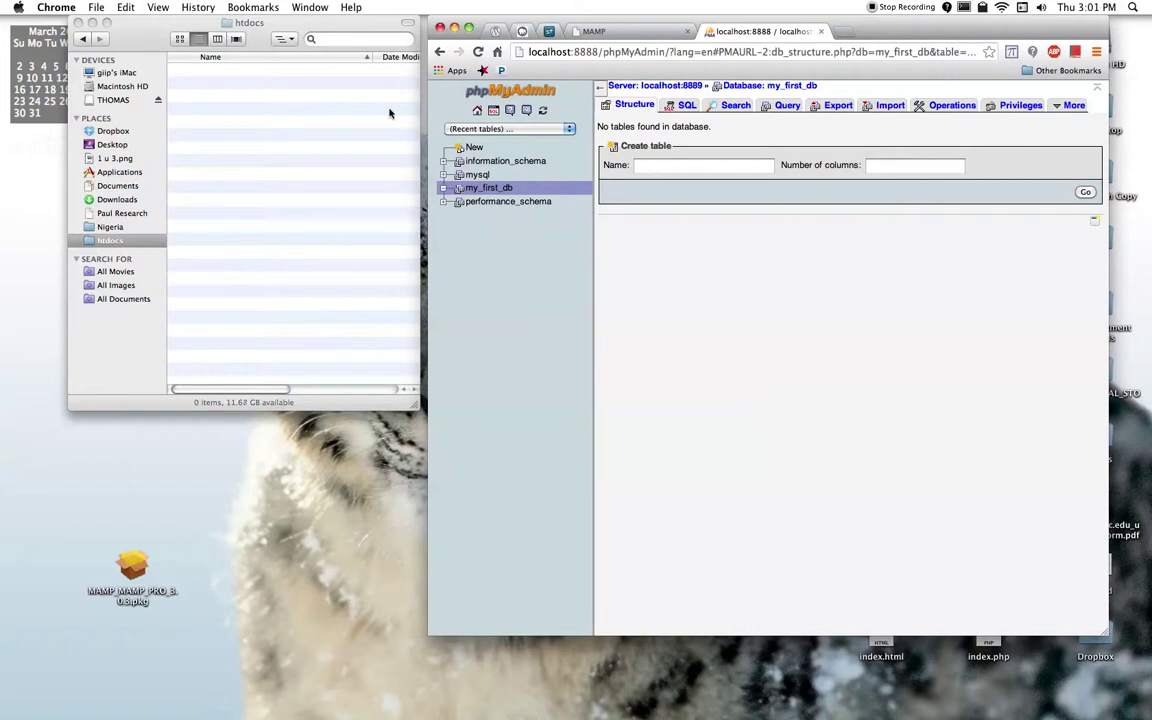
click(365, 104)
drag(970, 660, 350, 576)
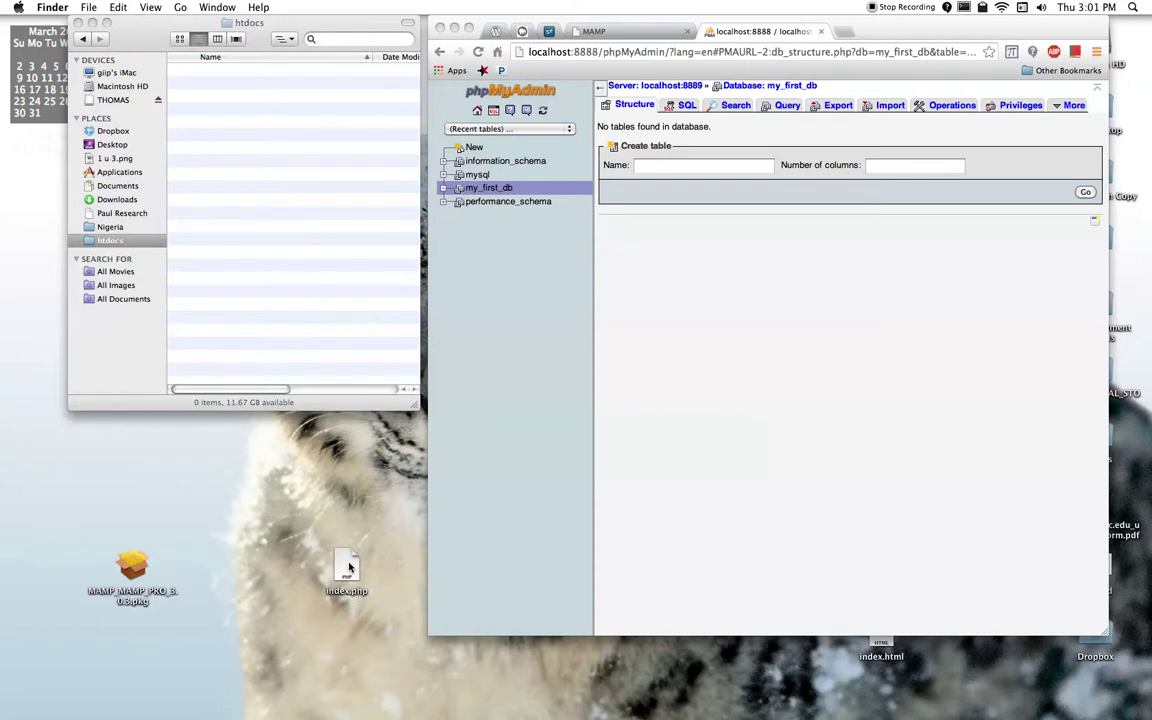
Step: Drop index.php into htdocs, then view it as a file:// page in a new Chrome tab
drag(349, 568, 309, 103)
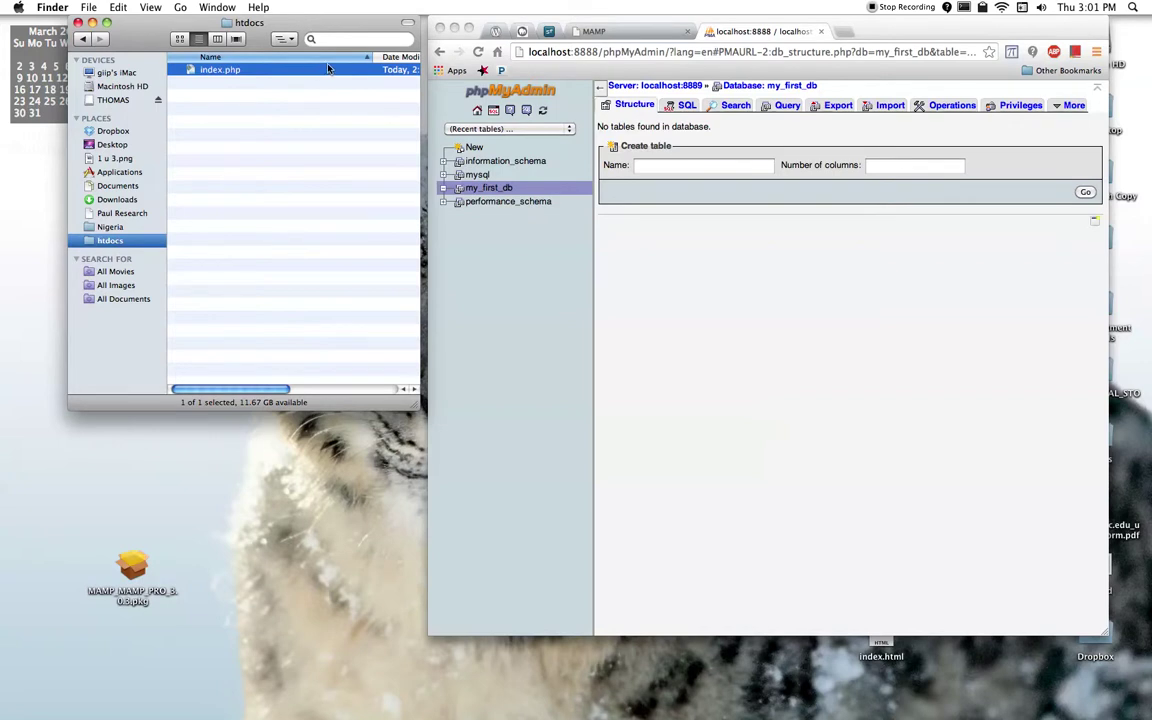
click(517, 261)
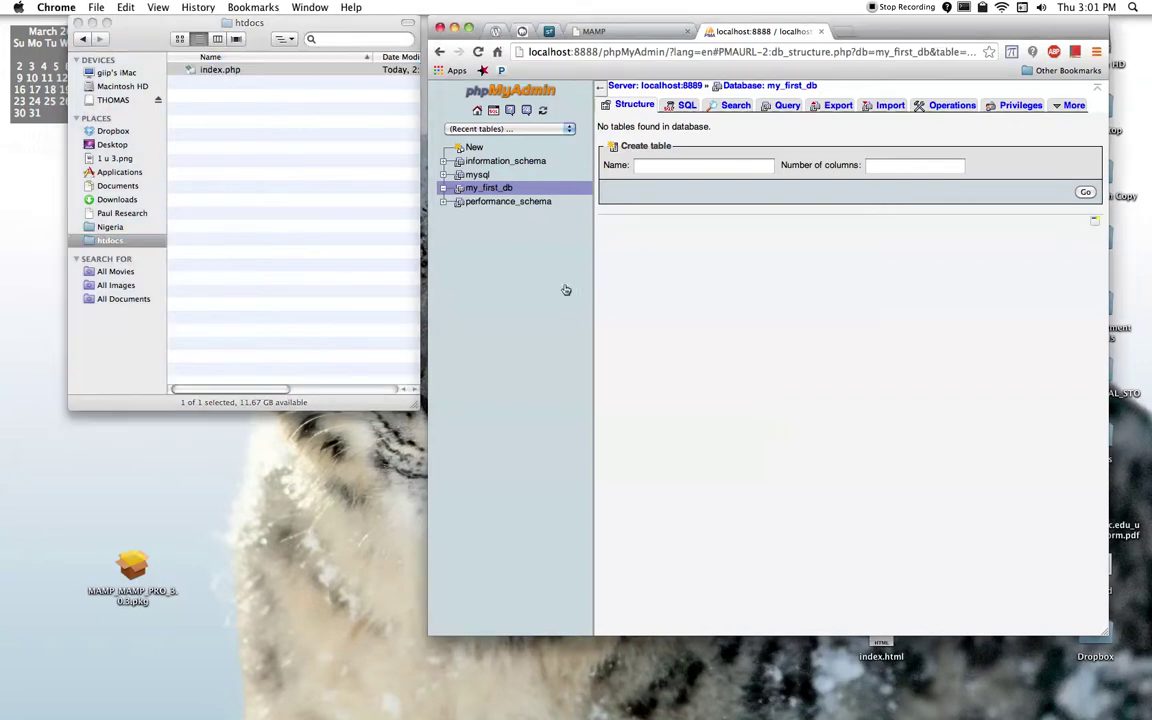
click(603, 52)
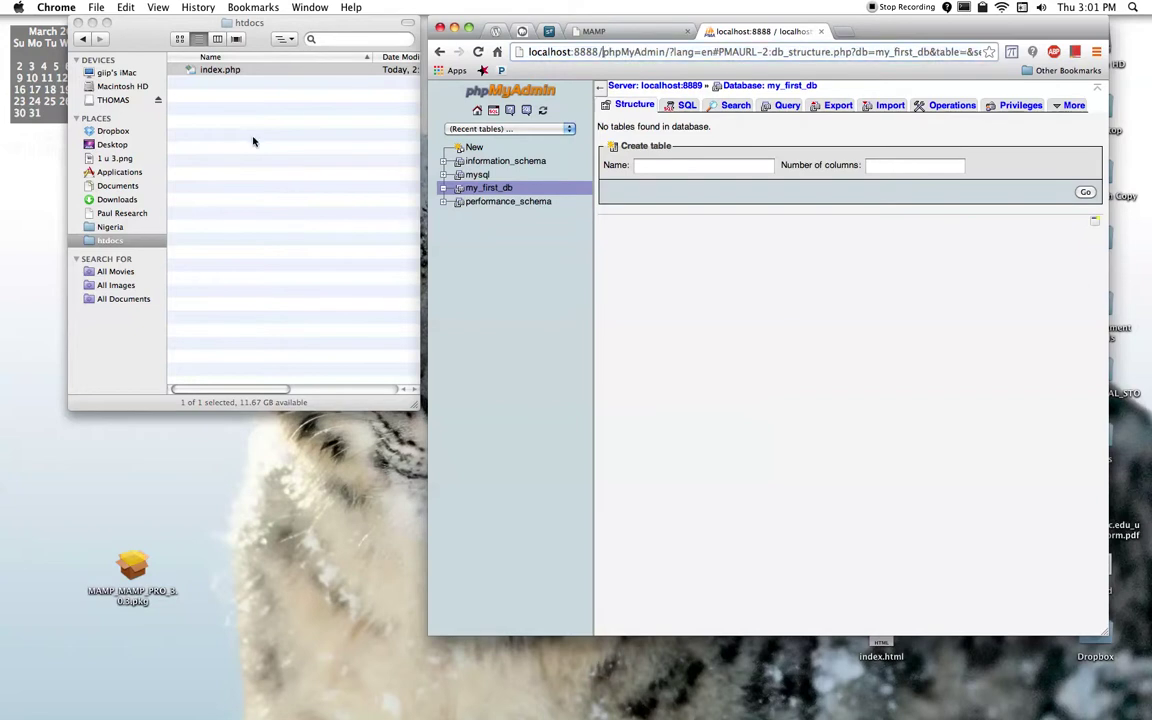
click(230, 129)
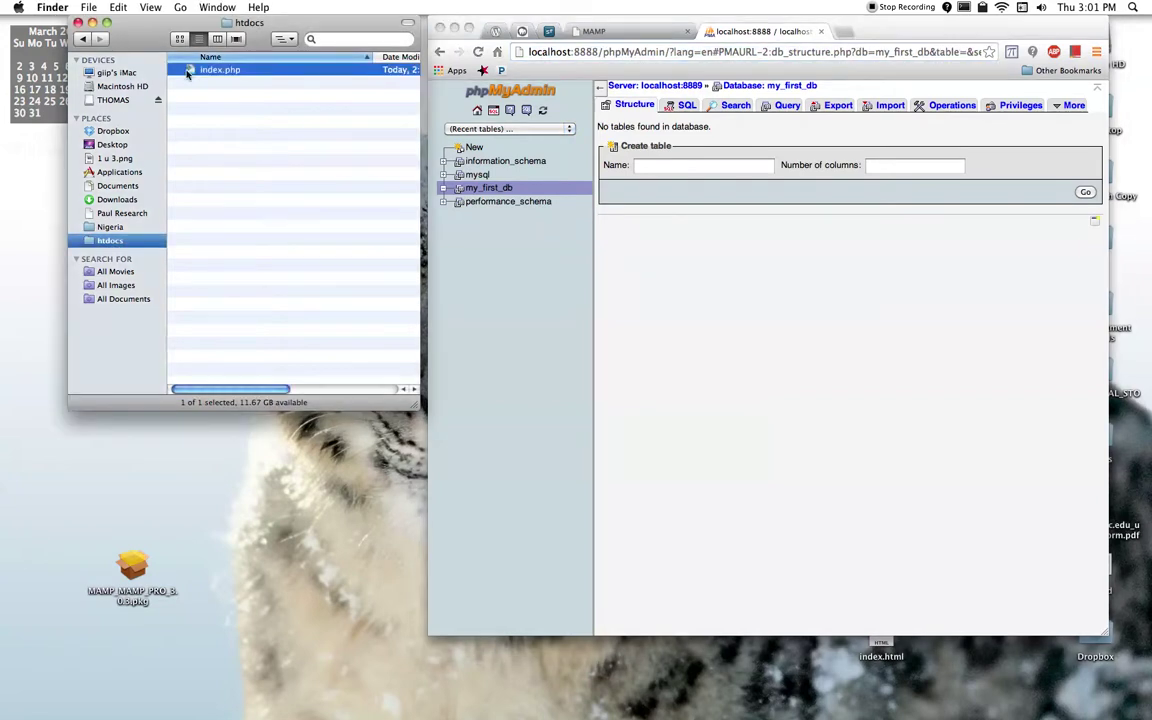
click(845, 31)
drag(218, 68, 575, 58)
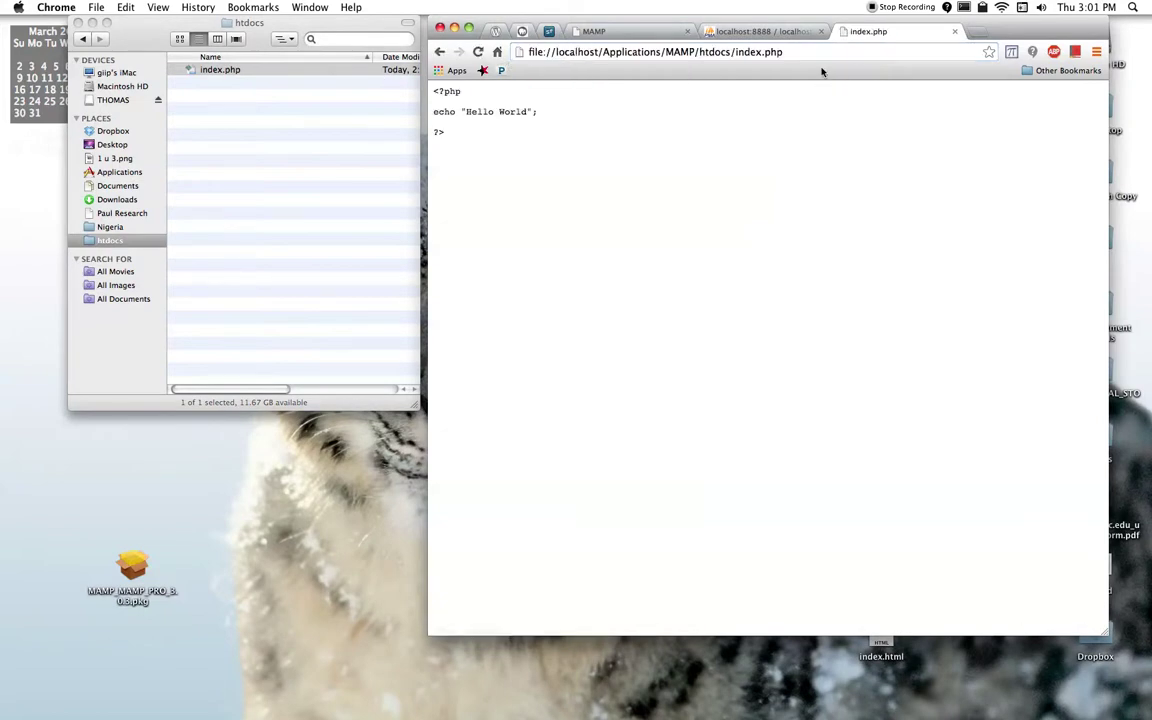
Step: Close the index.php tab and trim the phpMyAdmin address down to localhost:8888/
click(954, 31)
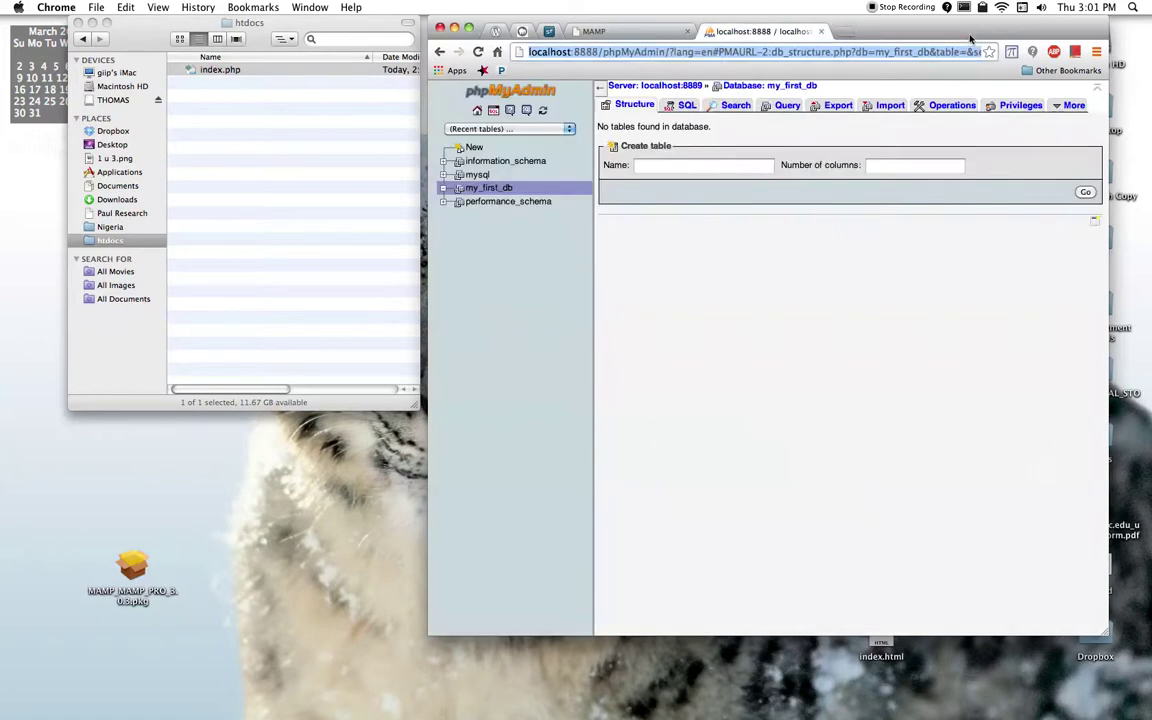
click(549, 52)
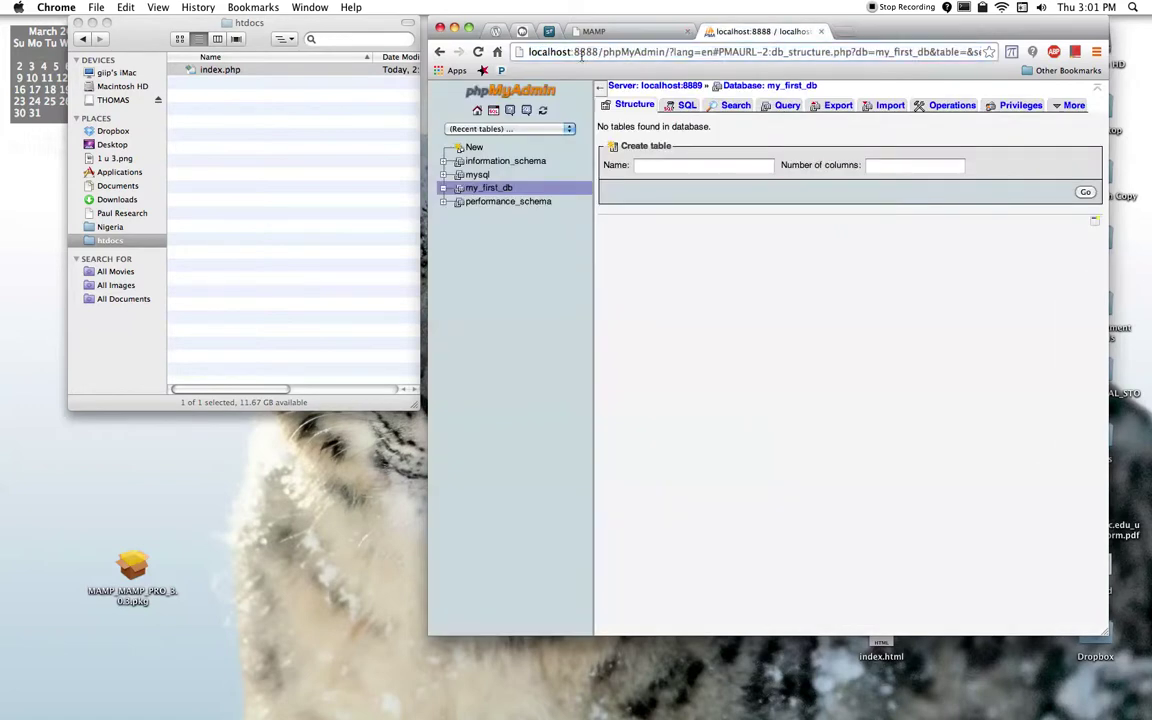
drag(604, 57, 613, 69)
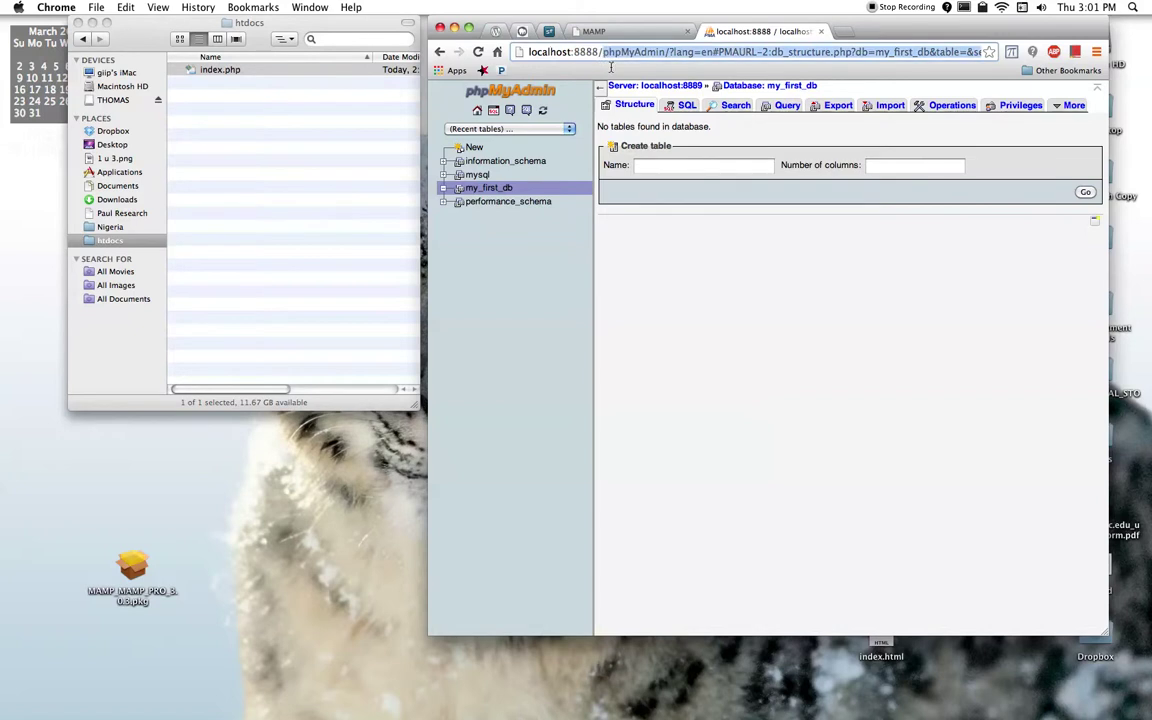
key(BackSpace)
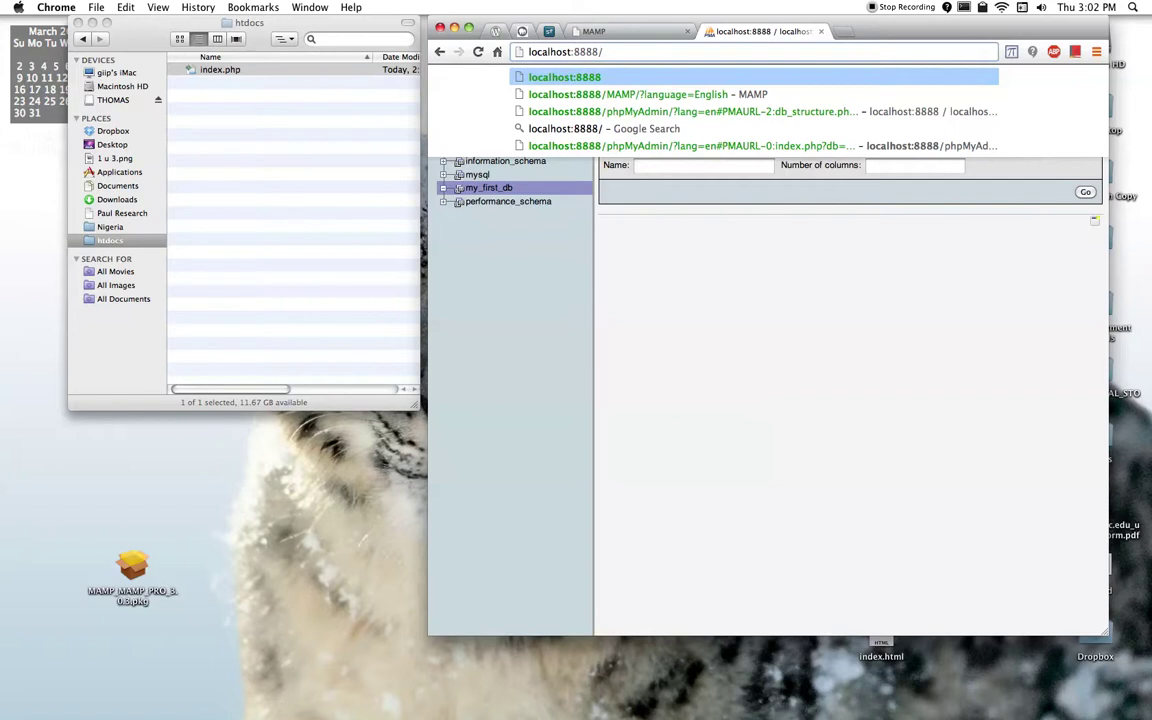
Step: Rename index.php in htdocs to yo.php and load localhost:8888/ in Chrome
click(220, 72)
click(219, 72)
text(yo)
key(Return)
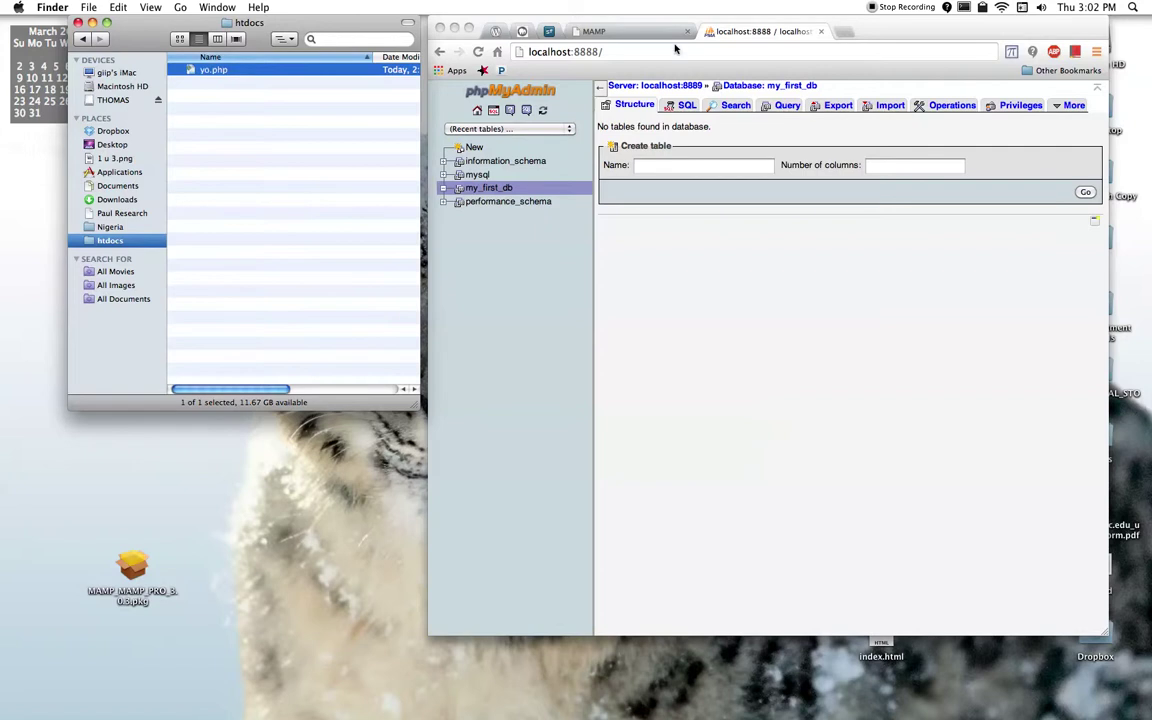
click(670, 53)
key(Return)
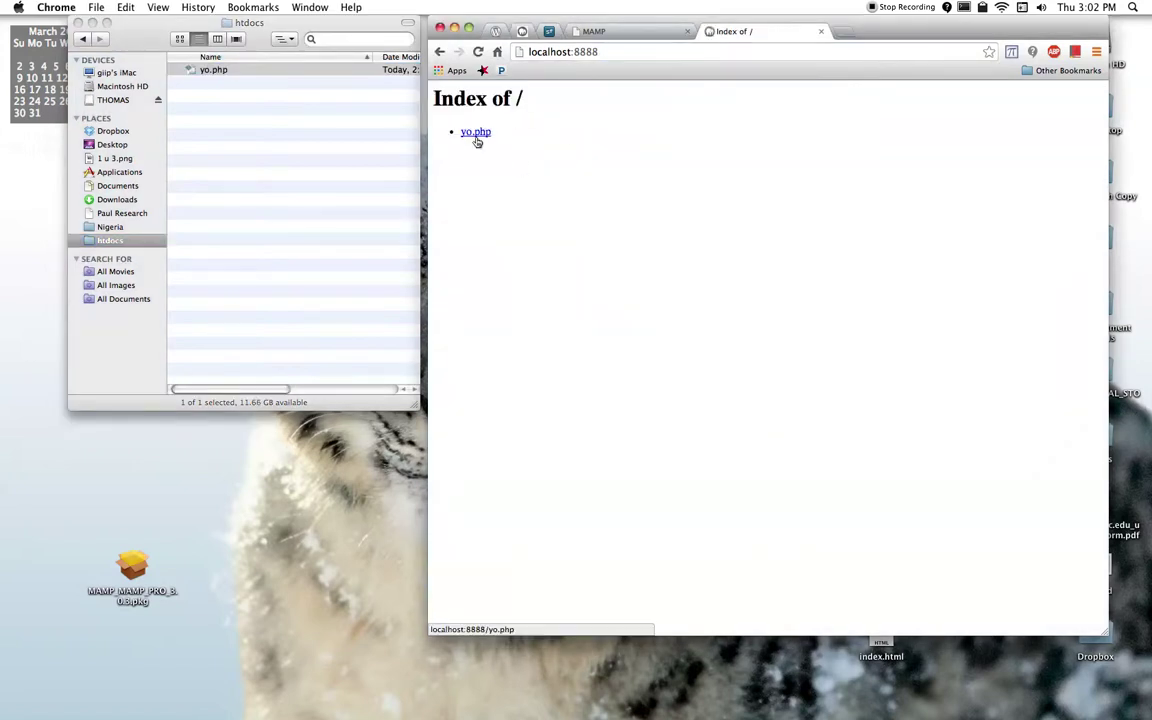
Step: Rename yo.php back to index.php and reload localhost:8888 to see Hello World
click(204, 84)
click(208, 70)
key(Return)
text(index)
key(Return)
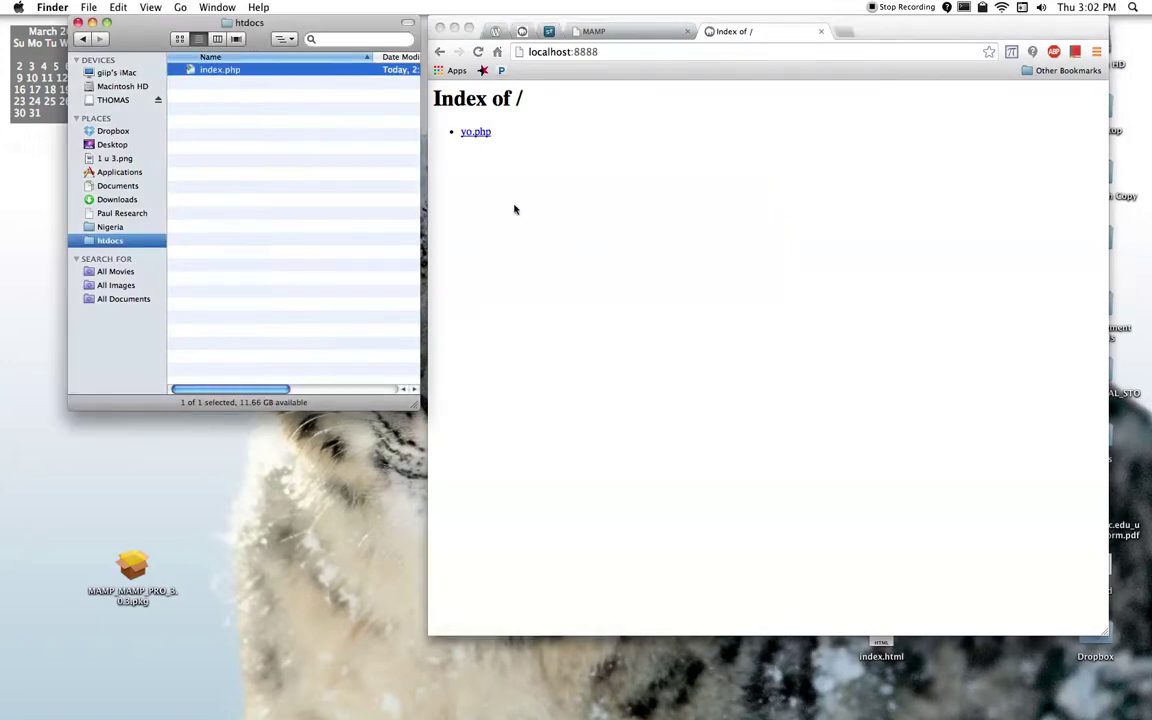
click(435, 177)
click(477, 51)
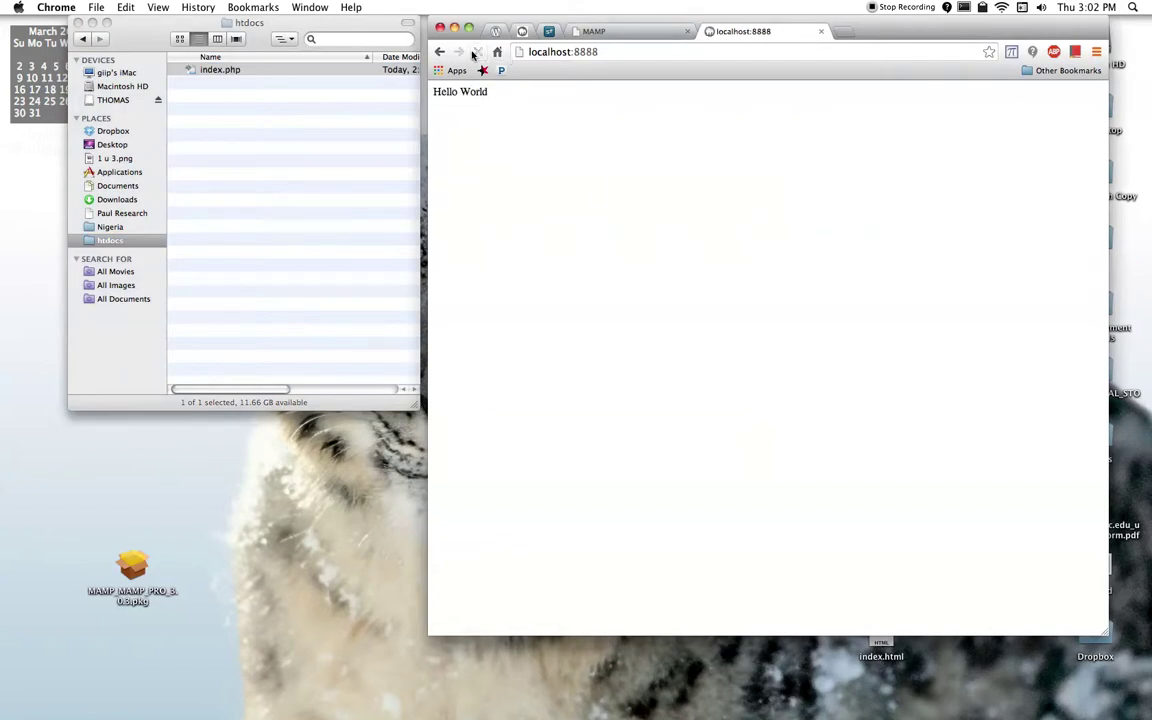
Step: Open index.php in the text editor and compare its code with the Hello World page
double_click(195, 69)
key(super+a)
key(Right)
click(851, 157)
double_click(475, 92)
click(493, 101)
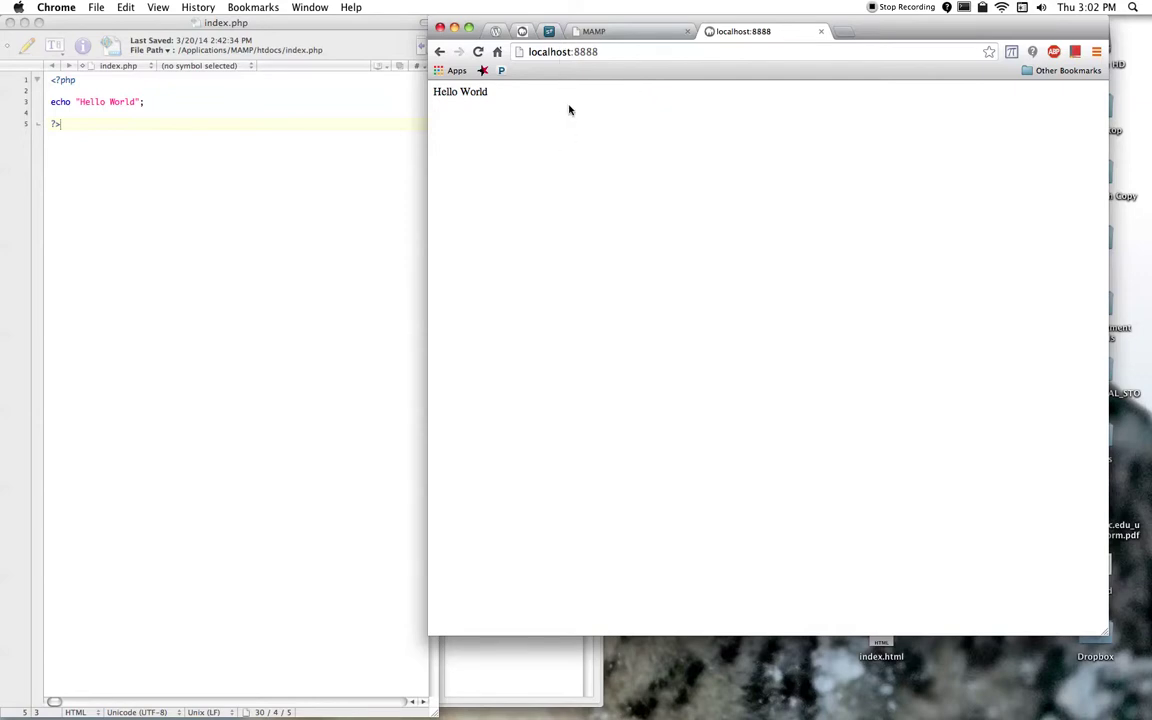
Step: Close the index.php editor, place the htdocs window beside Chrome, and move up the WordPress zip
click(380, 95)
click(10, 23)
click(828, 259)
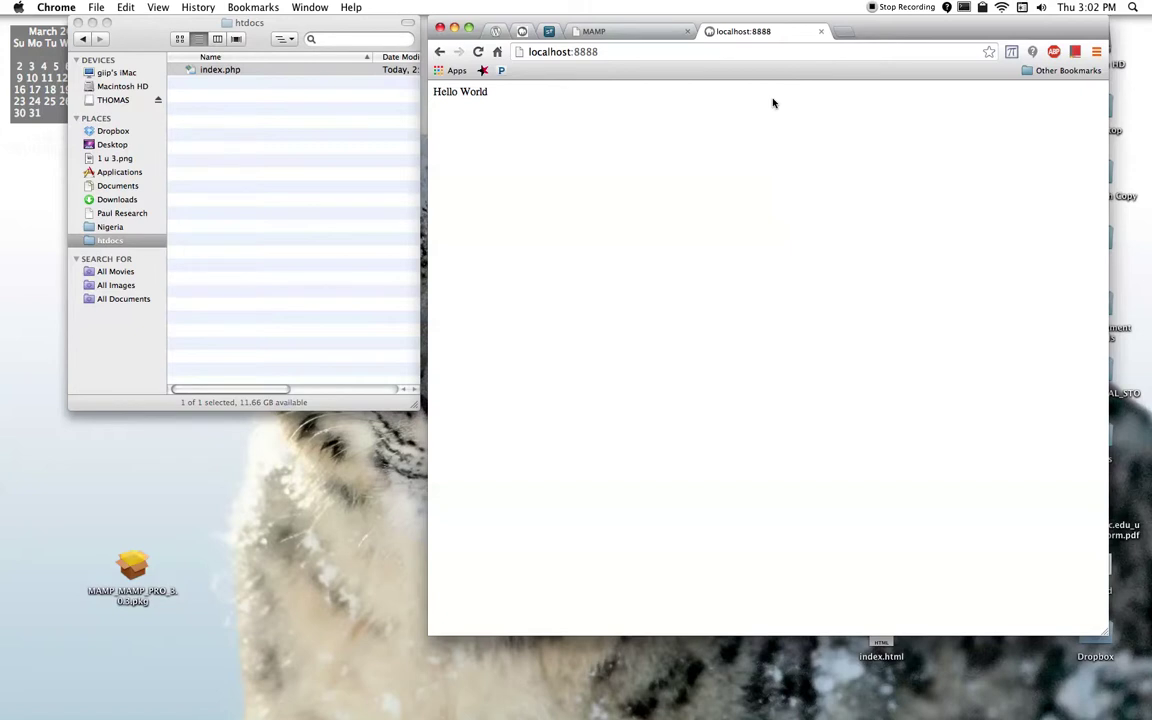
click(260, 205)
drag(282, 16, 427, 10)
click(133, 307)
drag(133, 307, 133, 237)
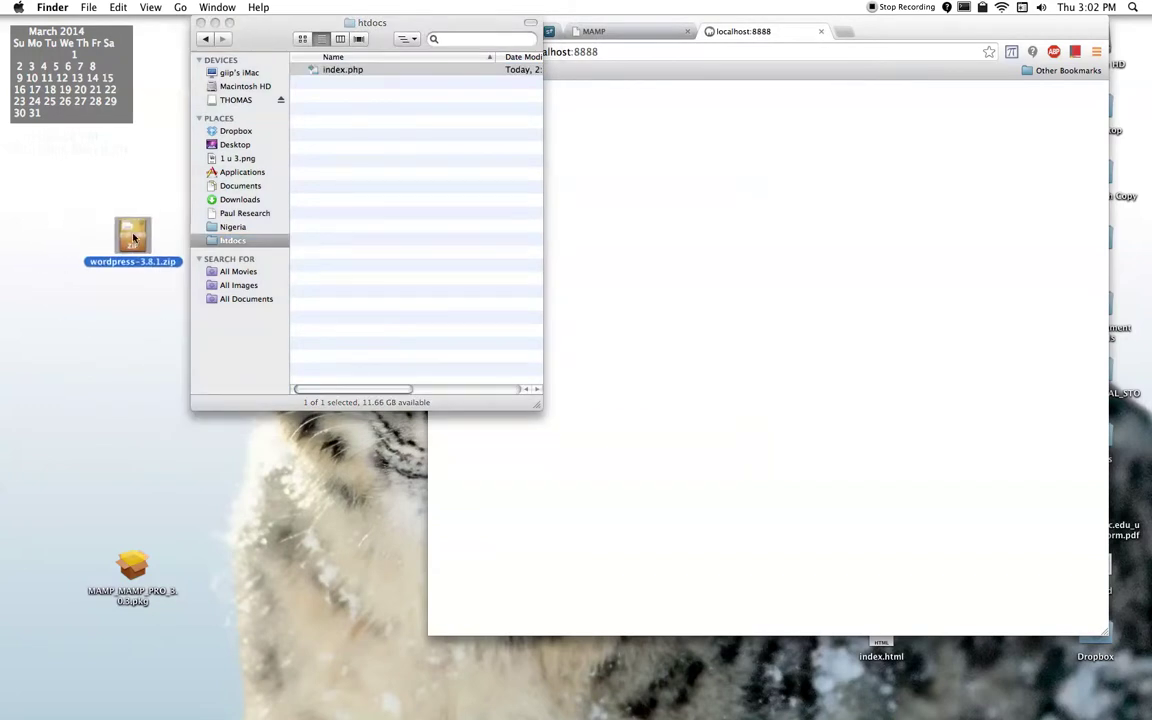
Step: Move wordpress-3.8.1.zip into htdocs and extract it there
double_click(136, 238)
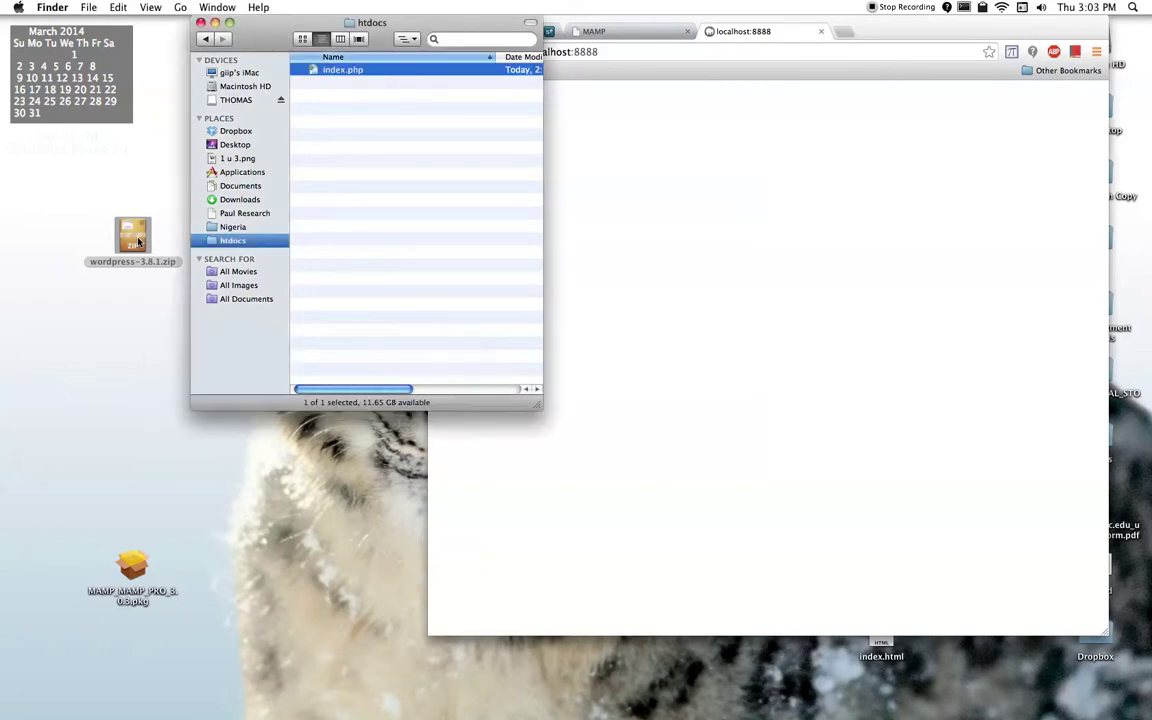
drag(137, 238, 378, 214)
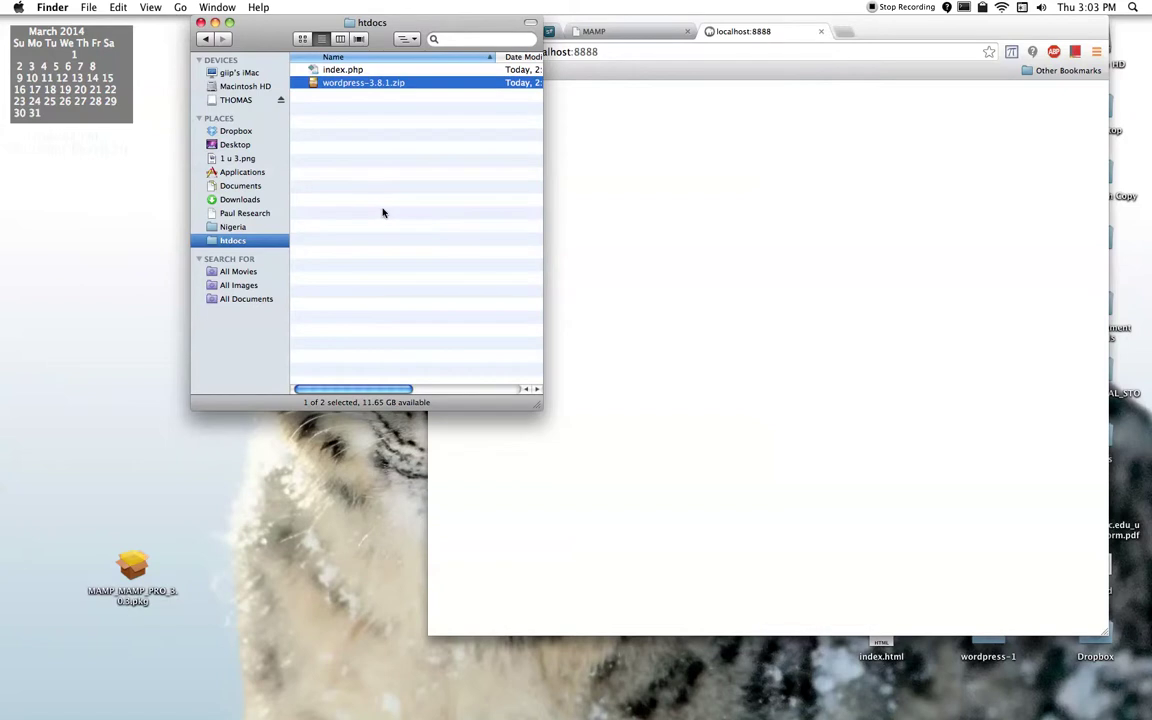
double_click(312, 84)
Step: Rename the extracted wordpress folder to myfirstlocal
click(323, 84)
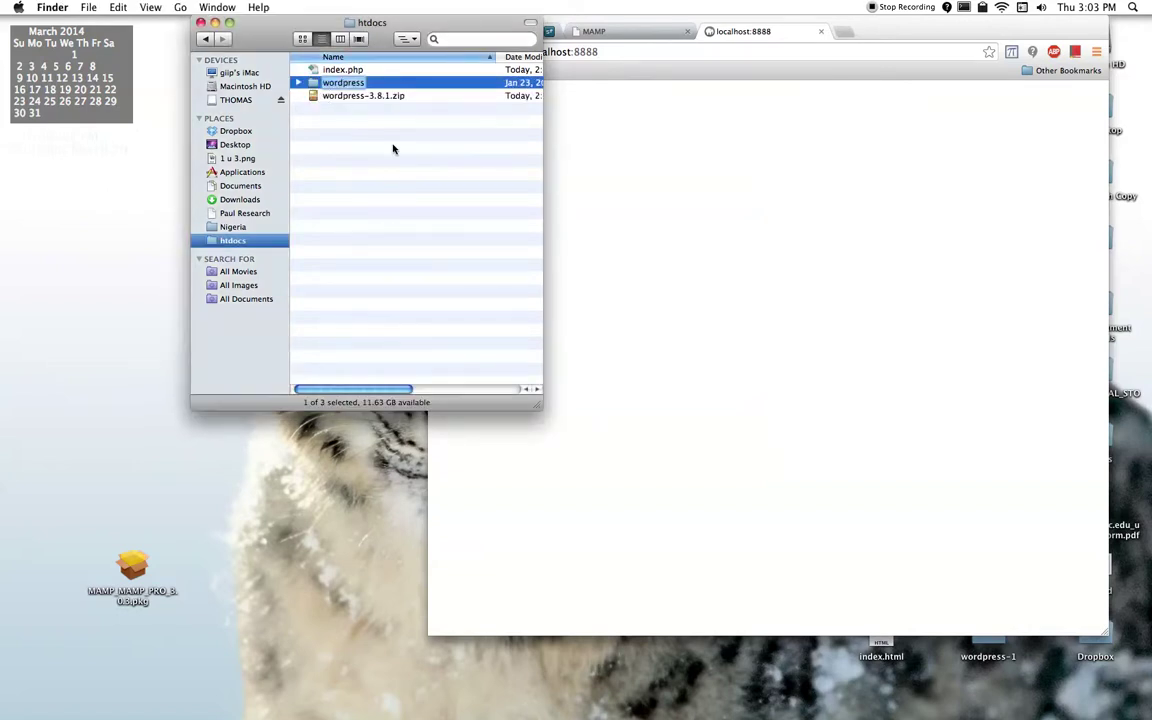
key(Return)
key(Return)
text(myfirstlocal)
key(Return)
drag(372, 30, 257, 30)
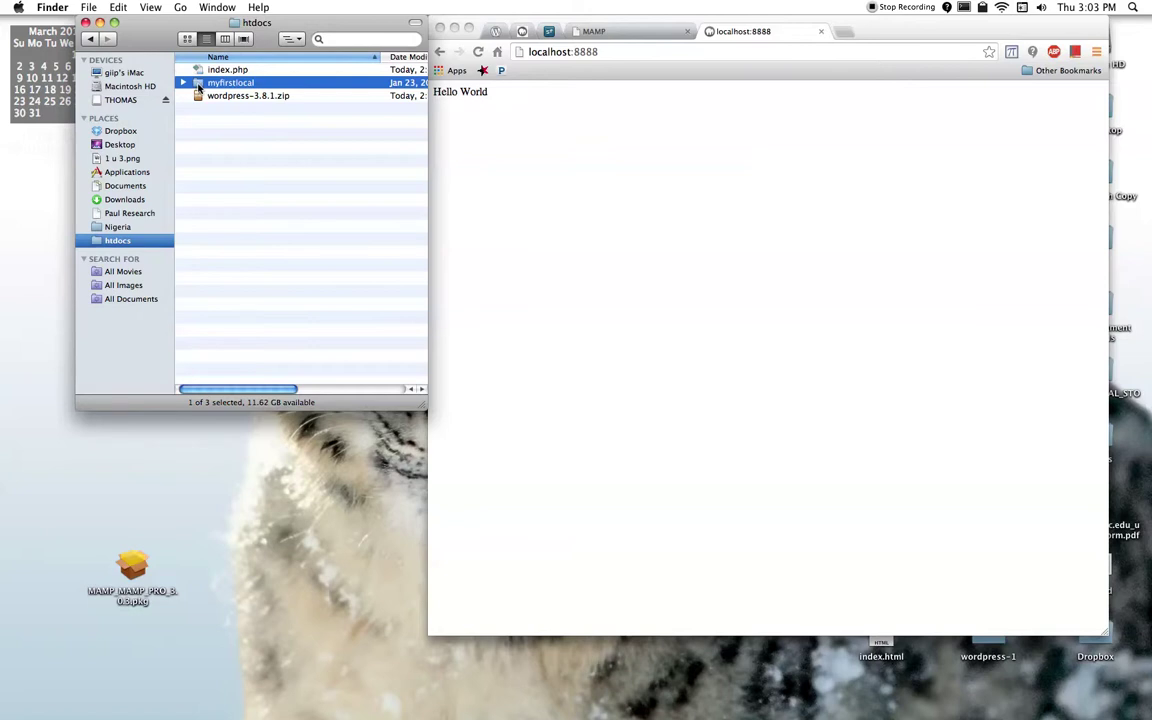
Step: Inside myfirstlocal, rename wp-config-sample.php to wp-config.php
click(186, 122)
click(197, 85)
double_click(197, 85)
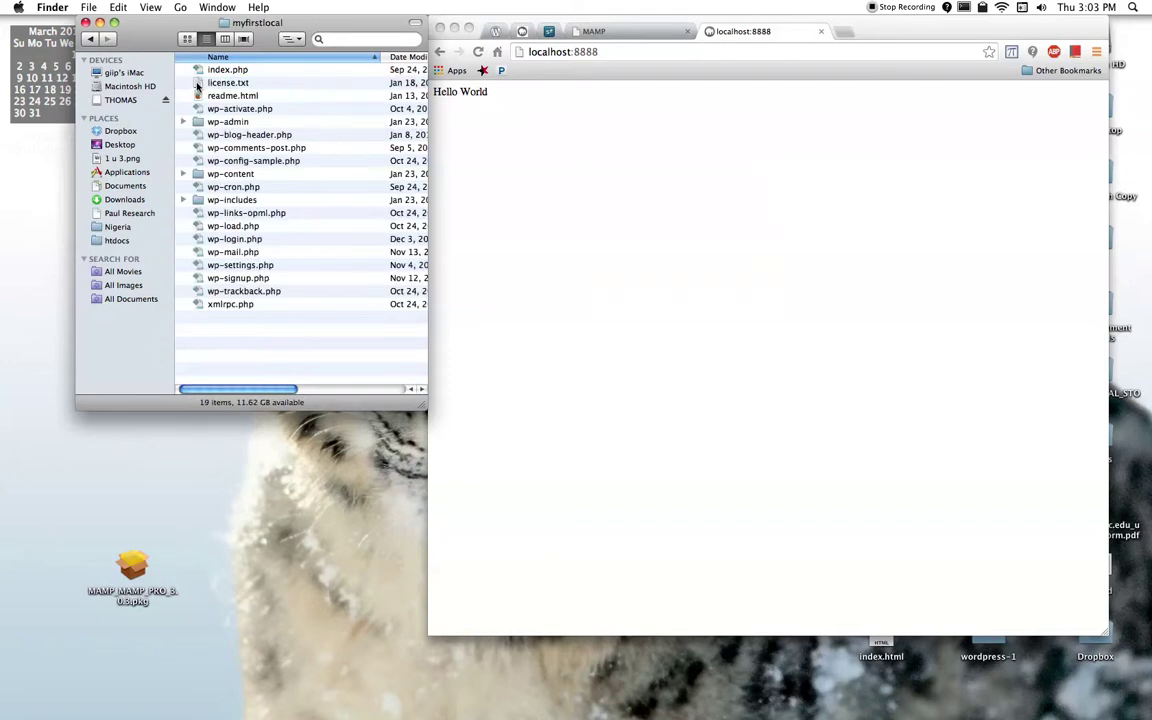
click(268, 163)
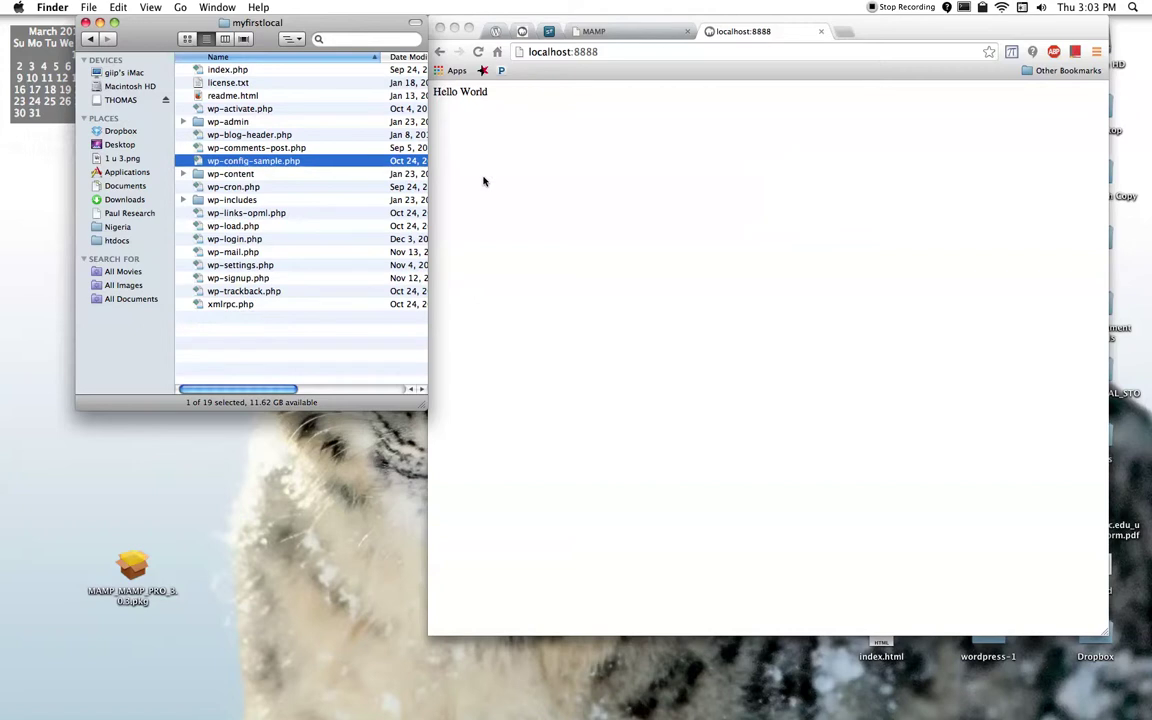
key(Return)
key(BackSpace)
key(BackSpace)
key(BackSpace)
key(BackSpace)
key(BackSpace)
key(BackSpace)
key(BackSpace)
key(Return)
Step: Open wp-config.php in TextWrangler, confirming the open prompt
double_click(205, 158)
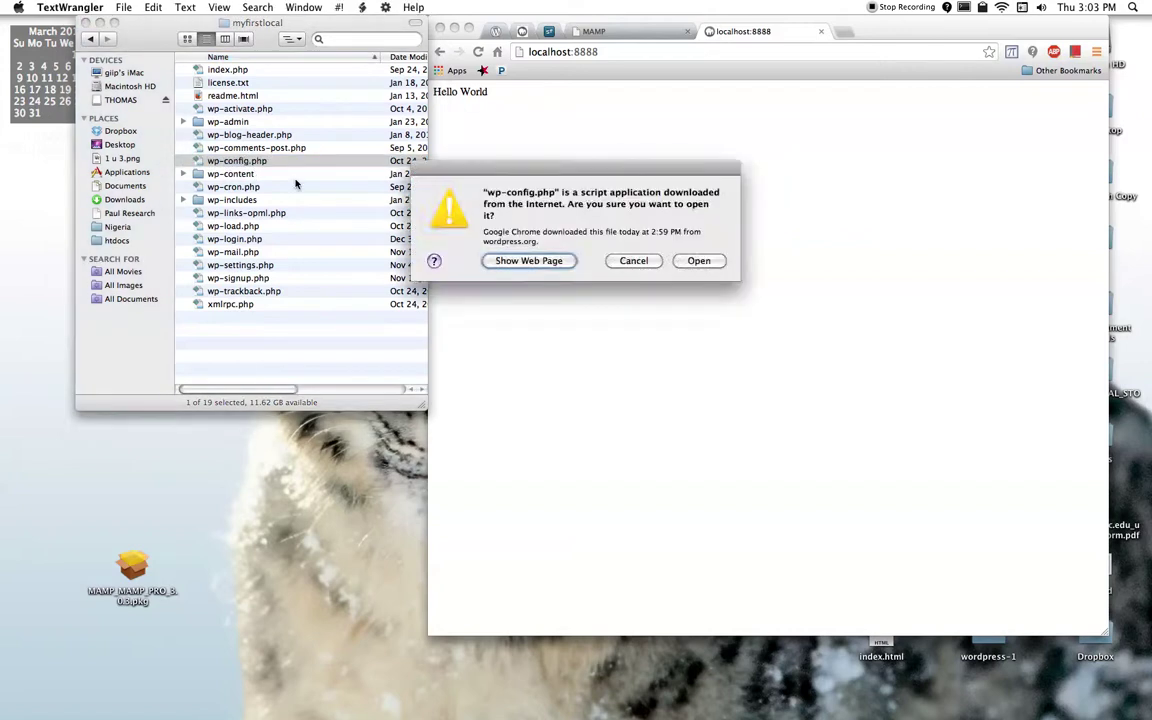
click(699, 260)
click(66, 233)
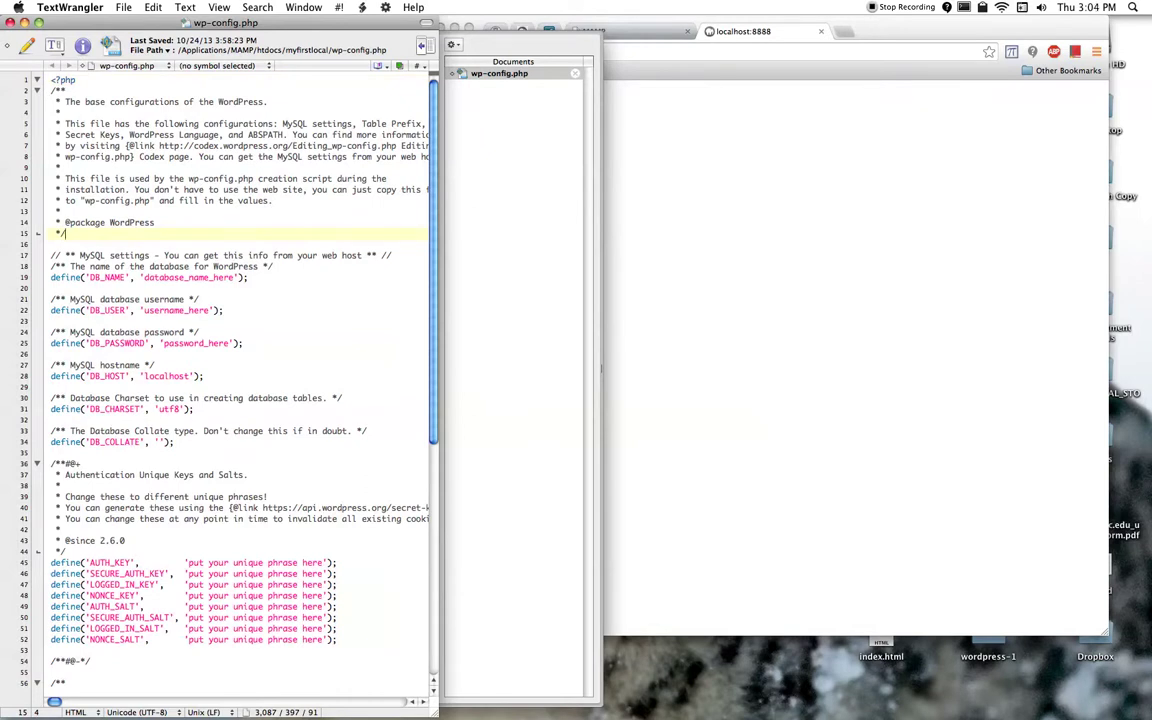
Step: Replace database_name_here with my_first_db after checking phpMyAdmin's Databases list
drag(236, 277, 144, 277)
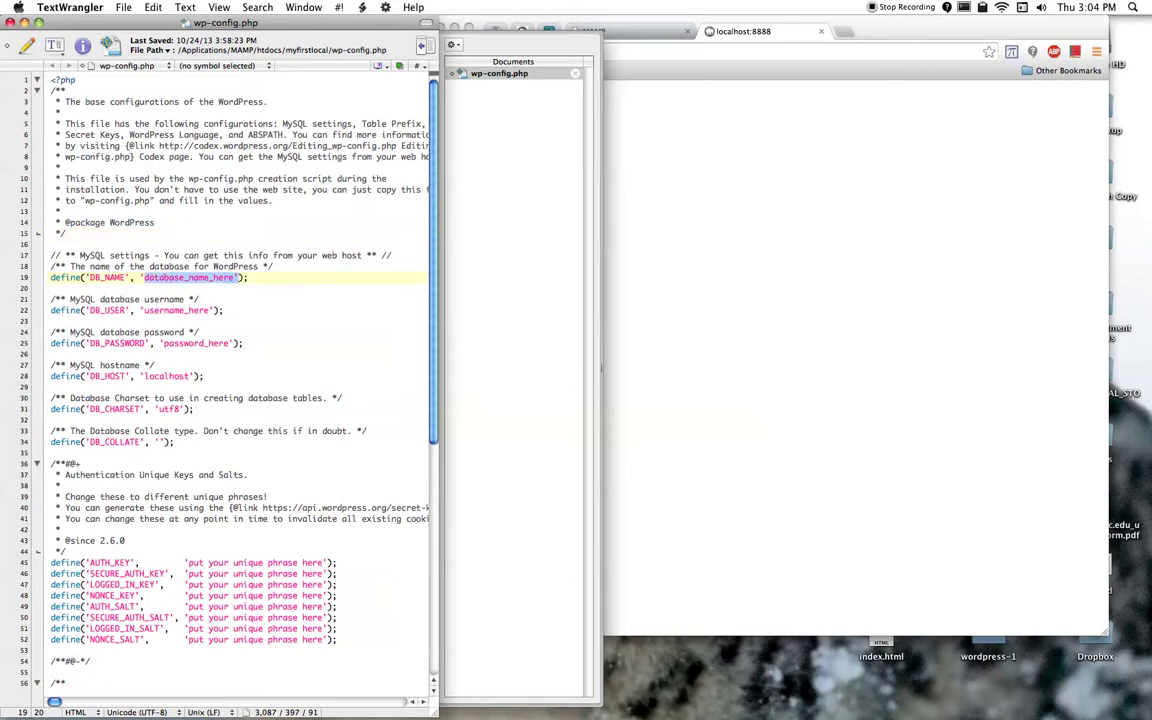
click(610, 278)
click(598, 32)
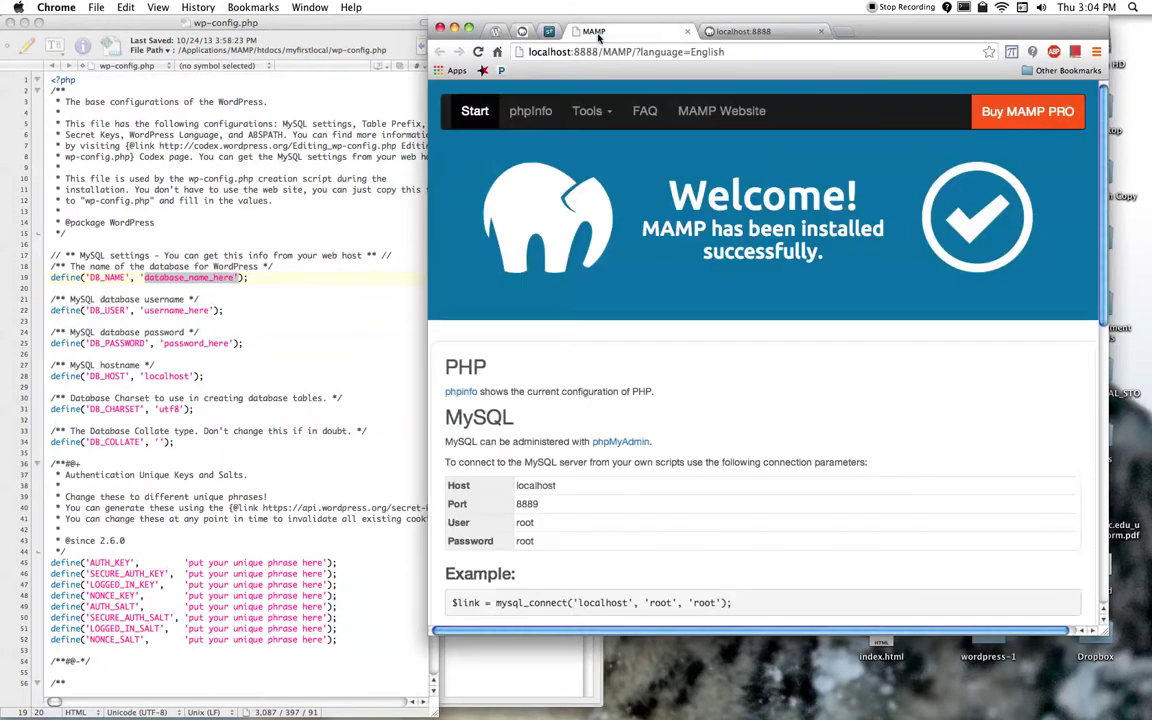
click(588, 111)
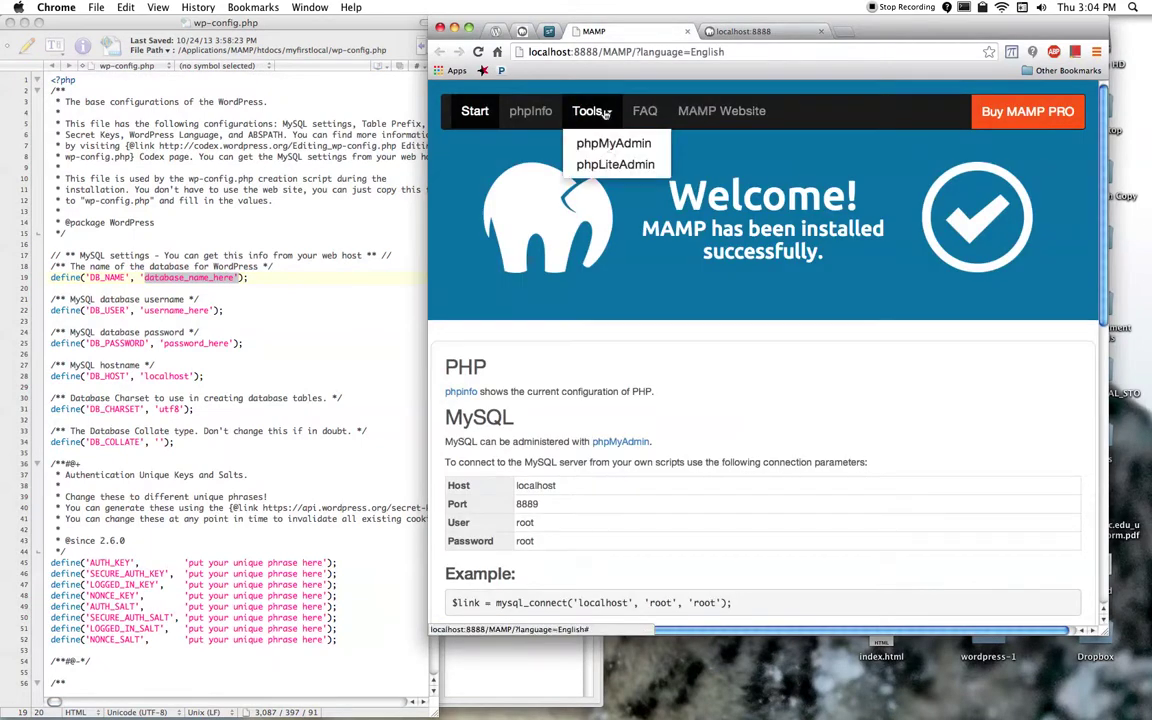
click(611, 145)
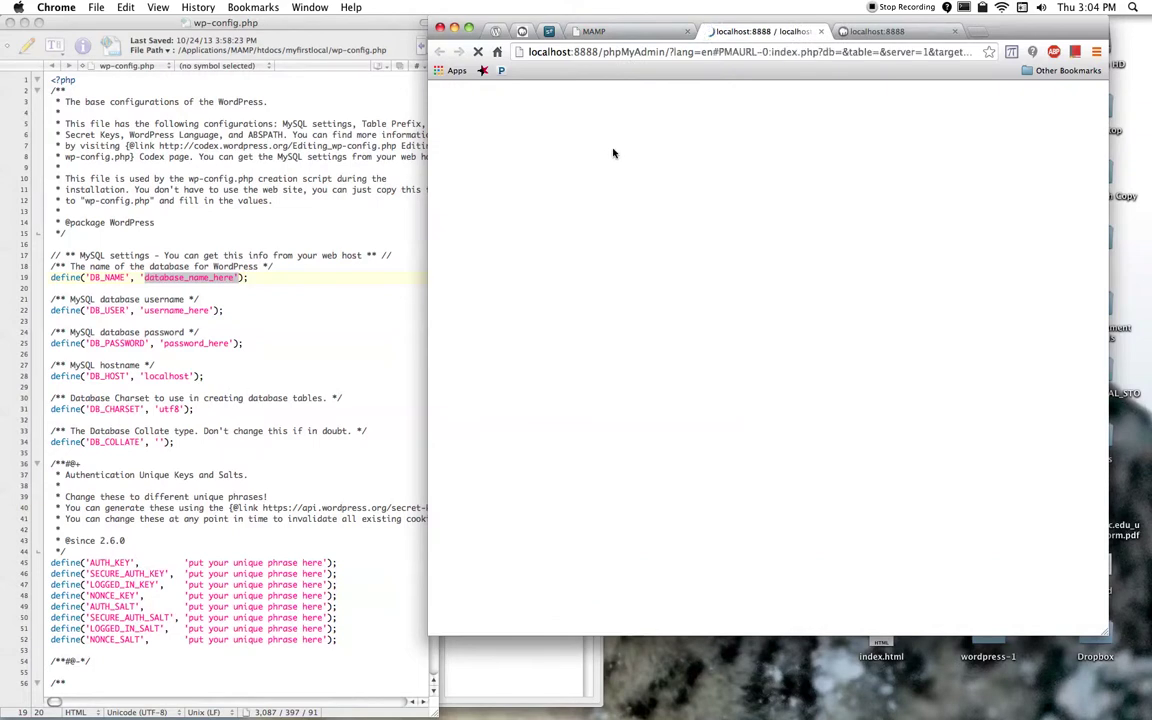
scroll(614, 151, up, 1)
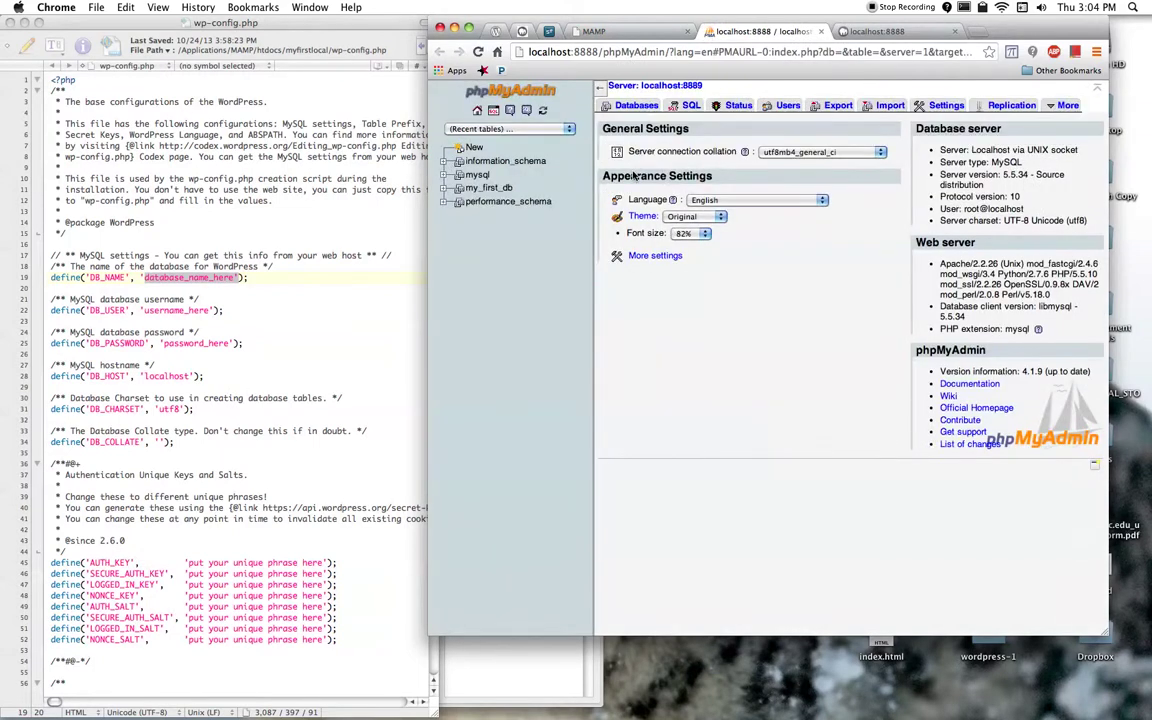
click(627, 108)
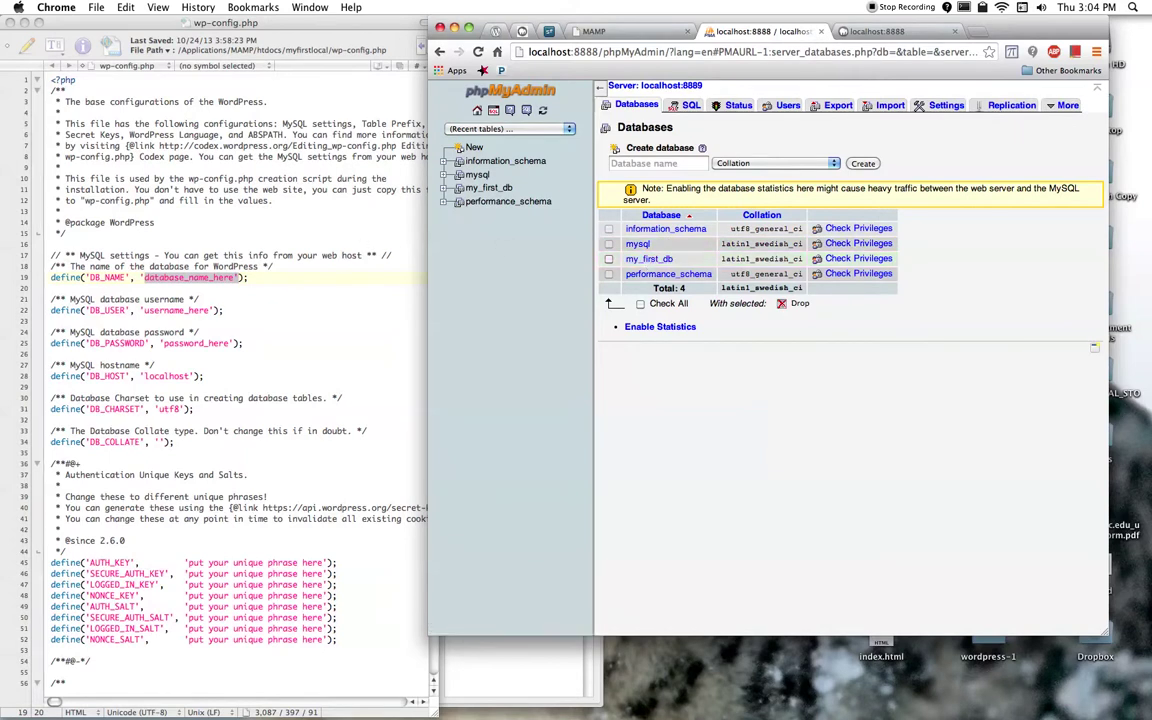
click(356, 220)
text(my_first_db)
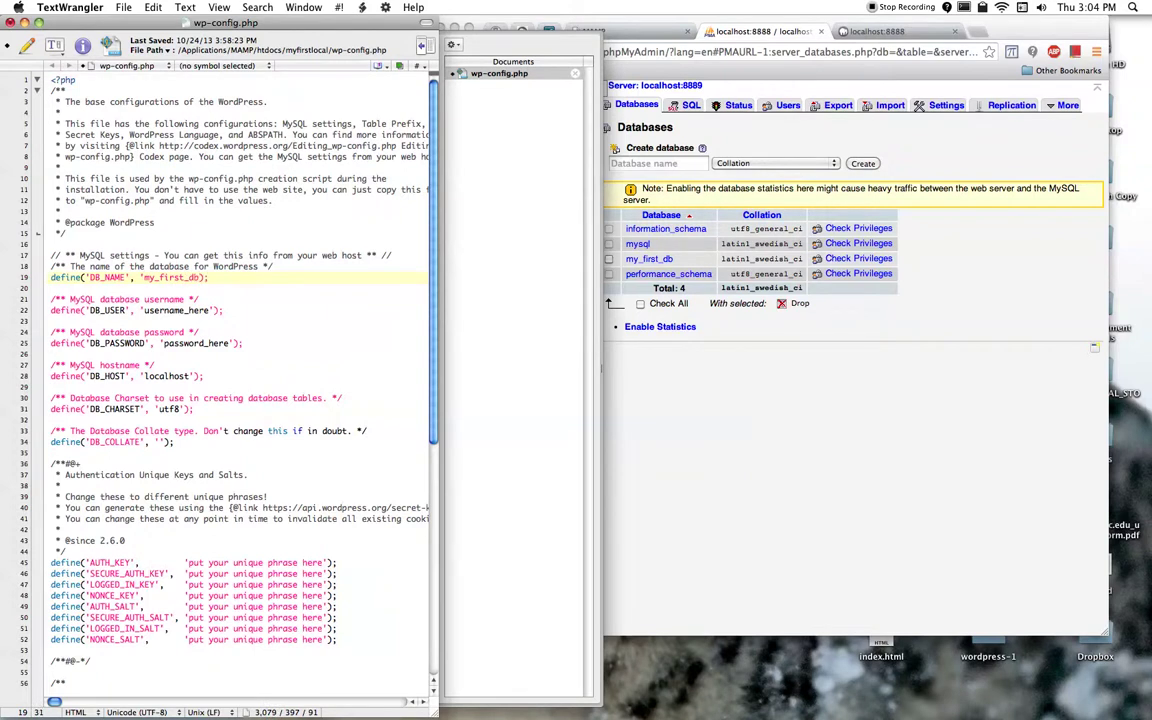
Step: Look up the MySQL User and Password shown on the MAMP start page
drag(85, 277, 165, 277)
click(168, 277)
drag(69, 299, 209, 310)
click(660, 327)
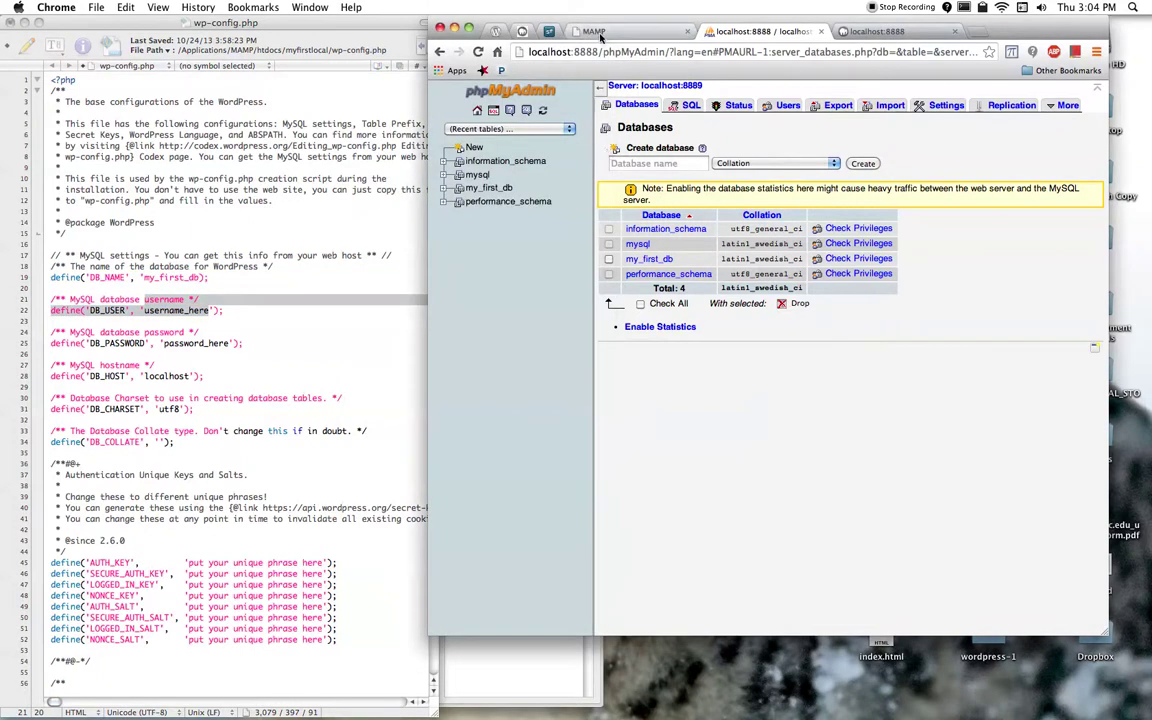
click(552, 32)
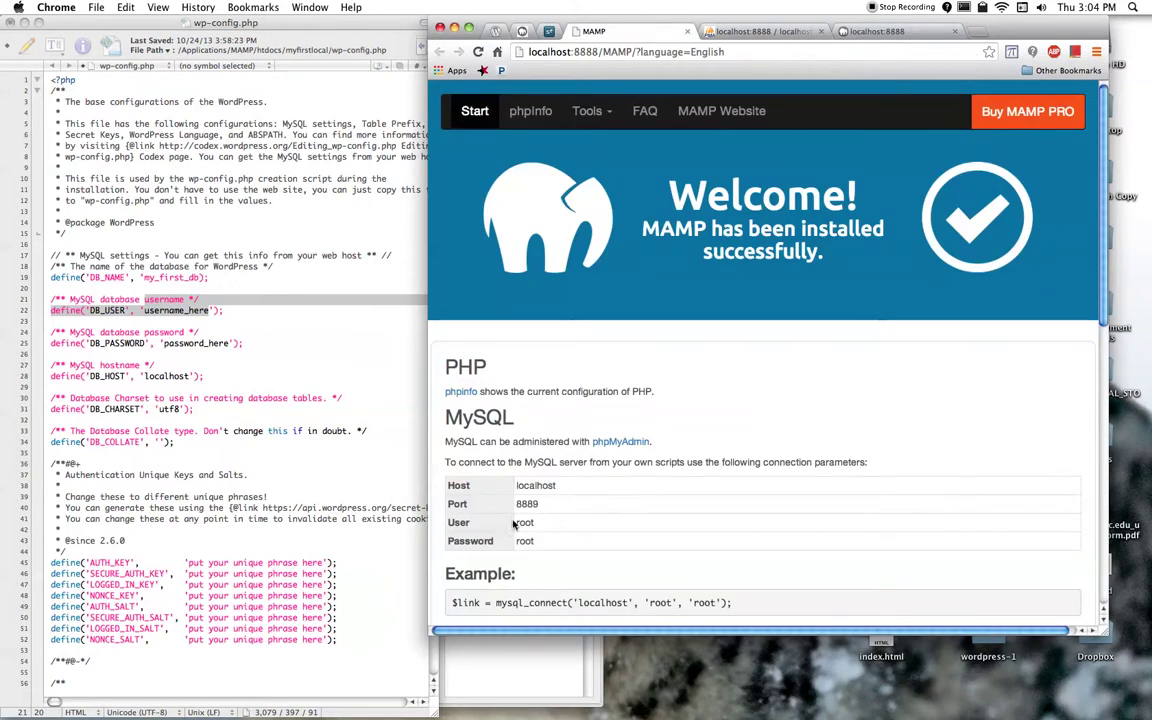
triple_click(460, 522)
click(527, 540)
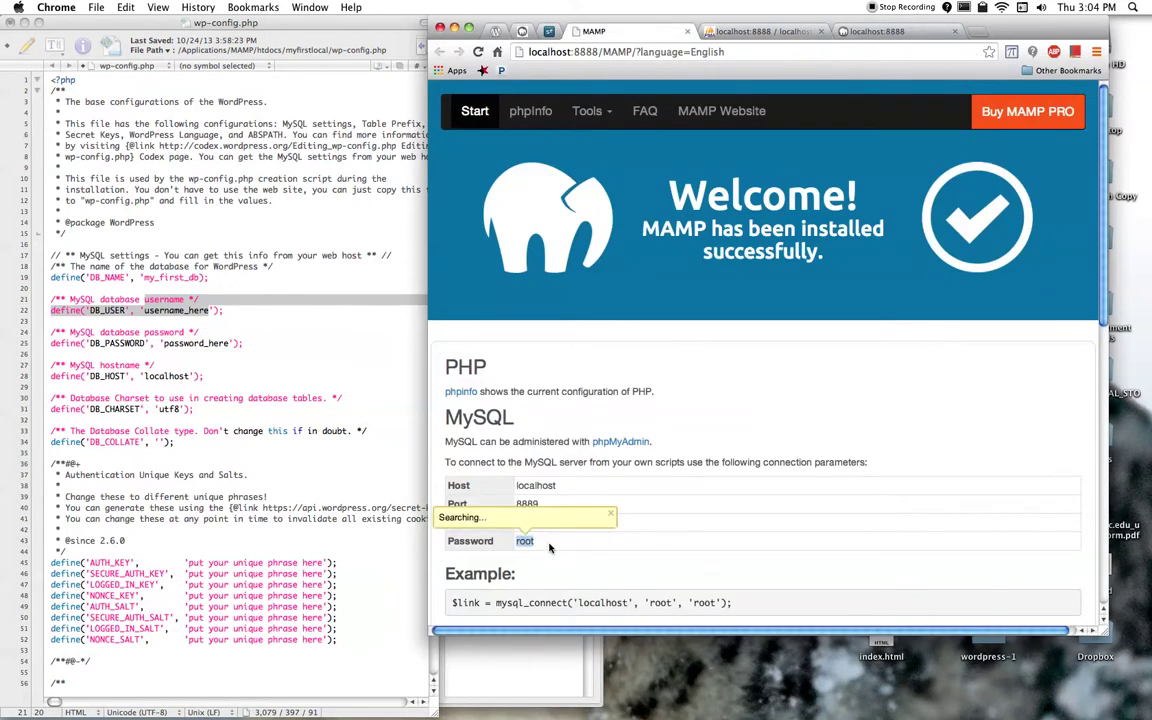
click(176, 310)
double_click(176, 310)
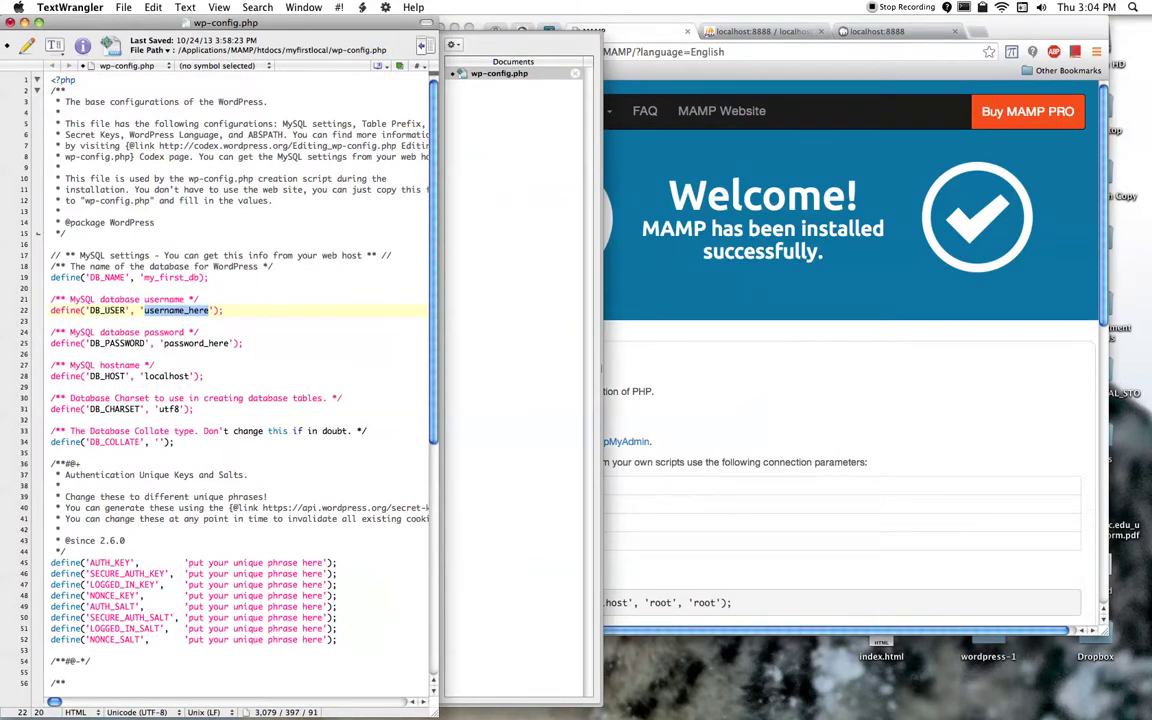
text(root)
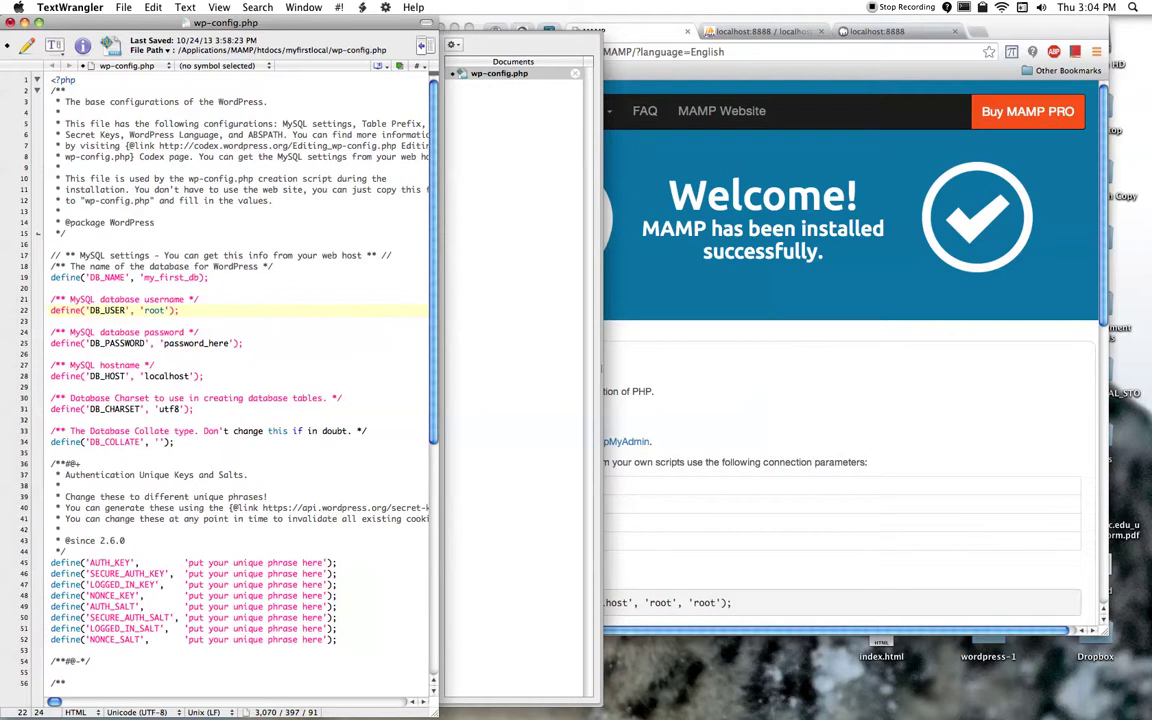
double_click(196, 343)
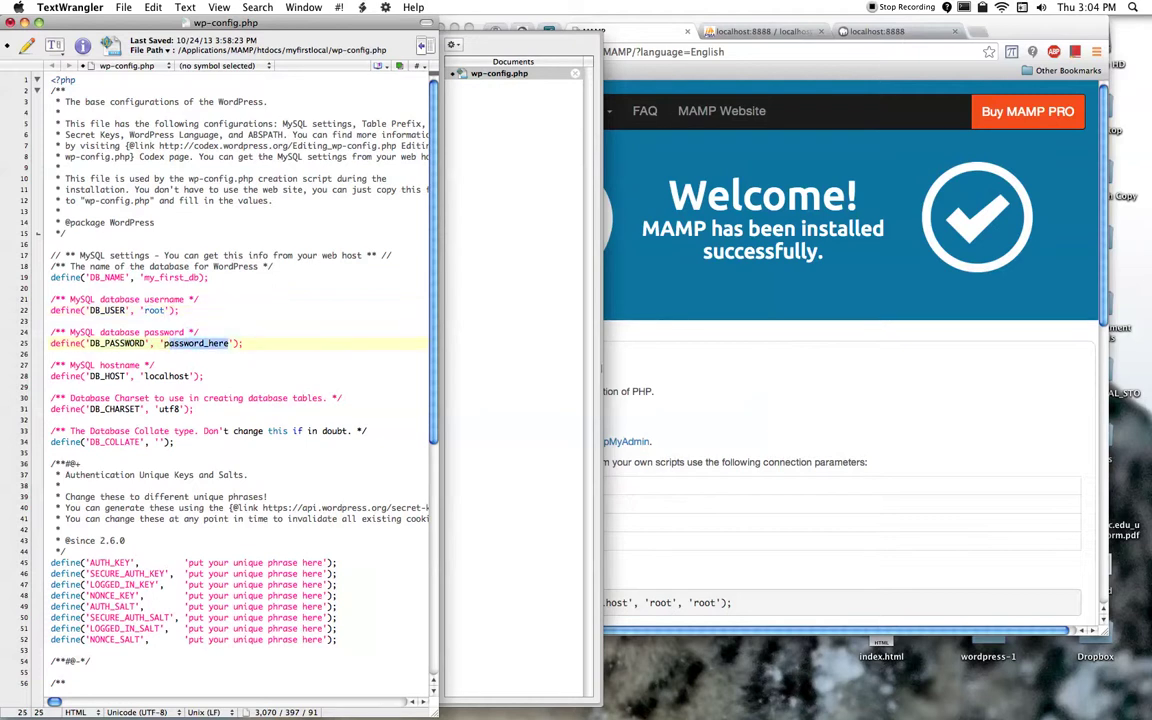
text(root)
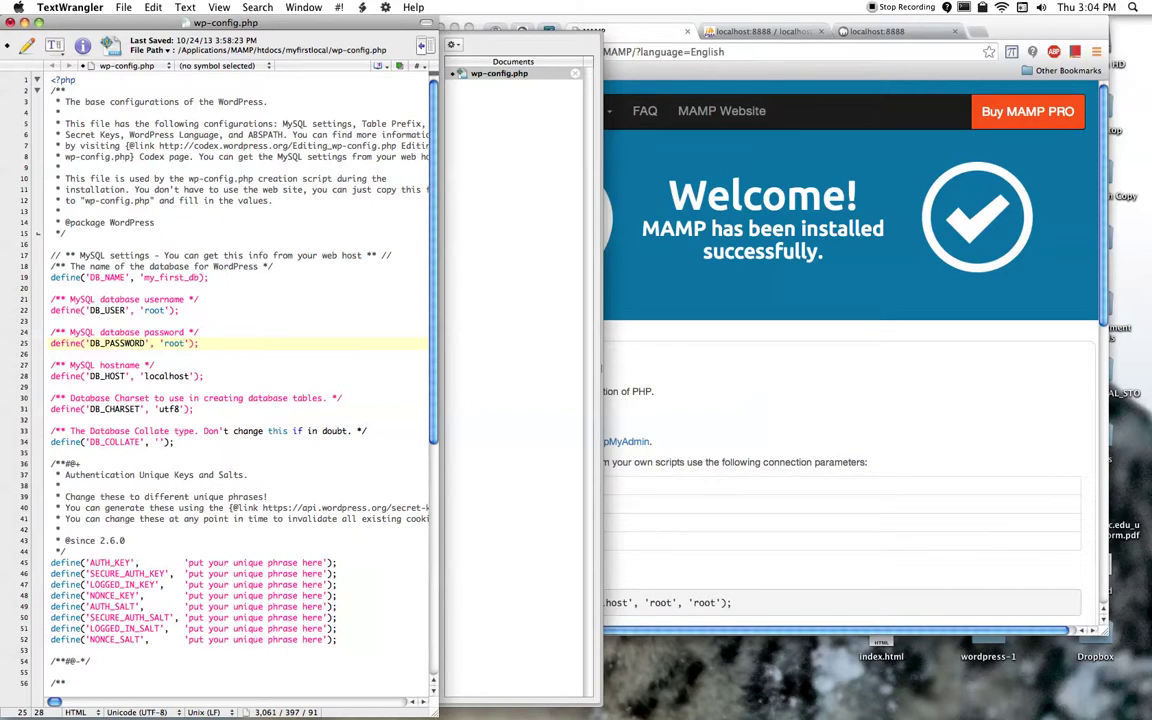
Step: Add the missing closing quote after my_first_db on line 19 and review the secret-key lines
click(209, 277)
key(Left)
key(Left)
text(')
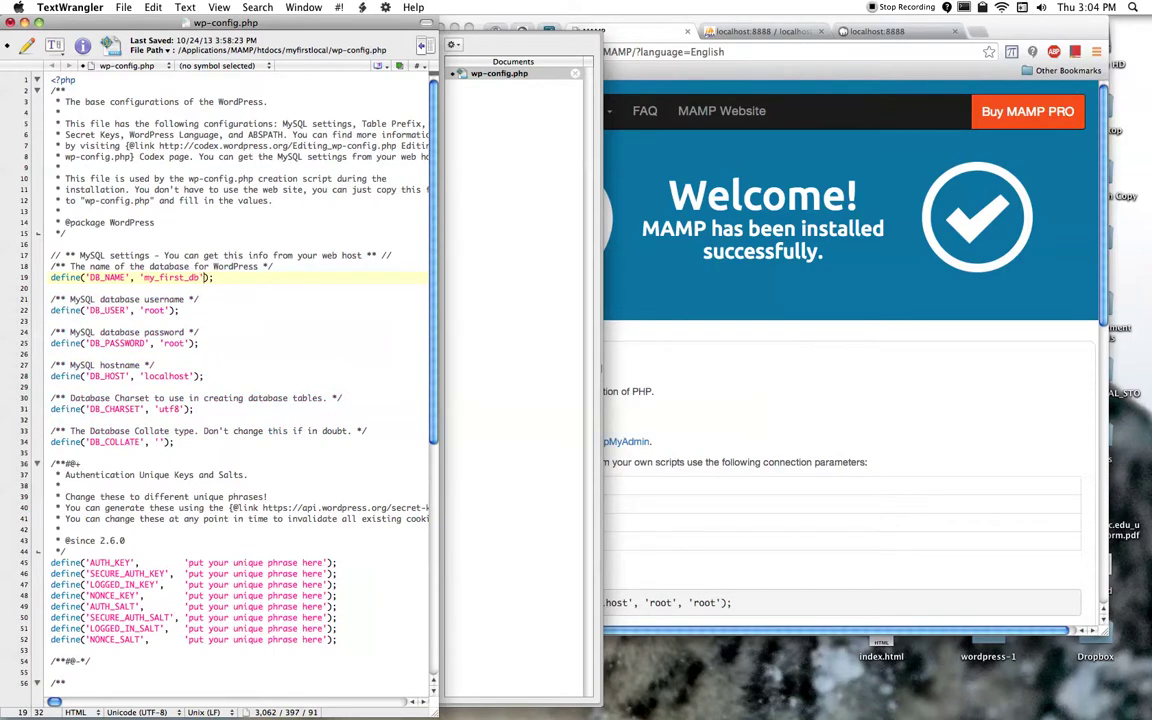
scroll(386, 297, down, 5)
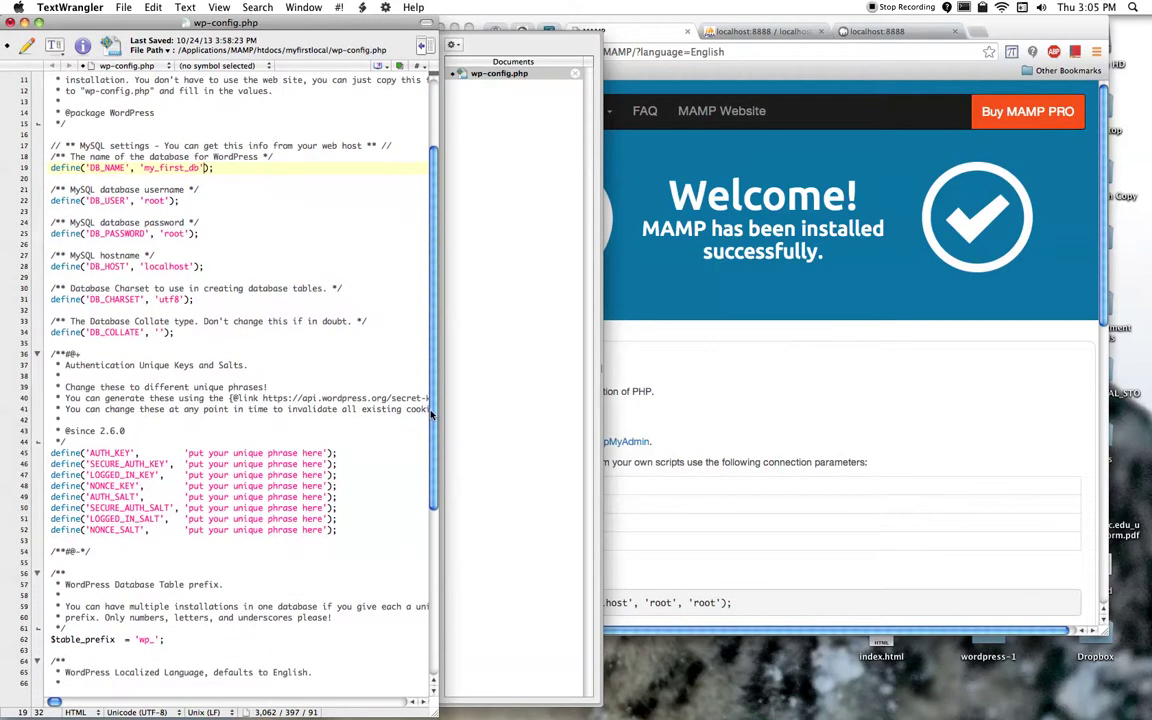
drag(432, 414, 581, 414)
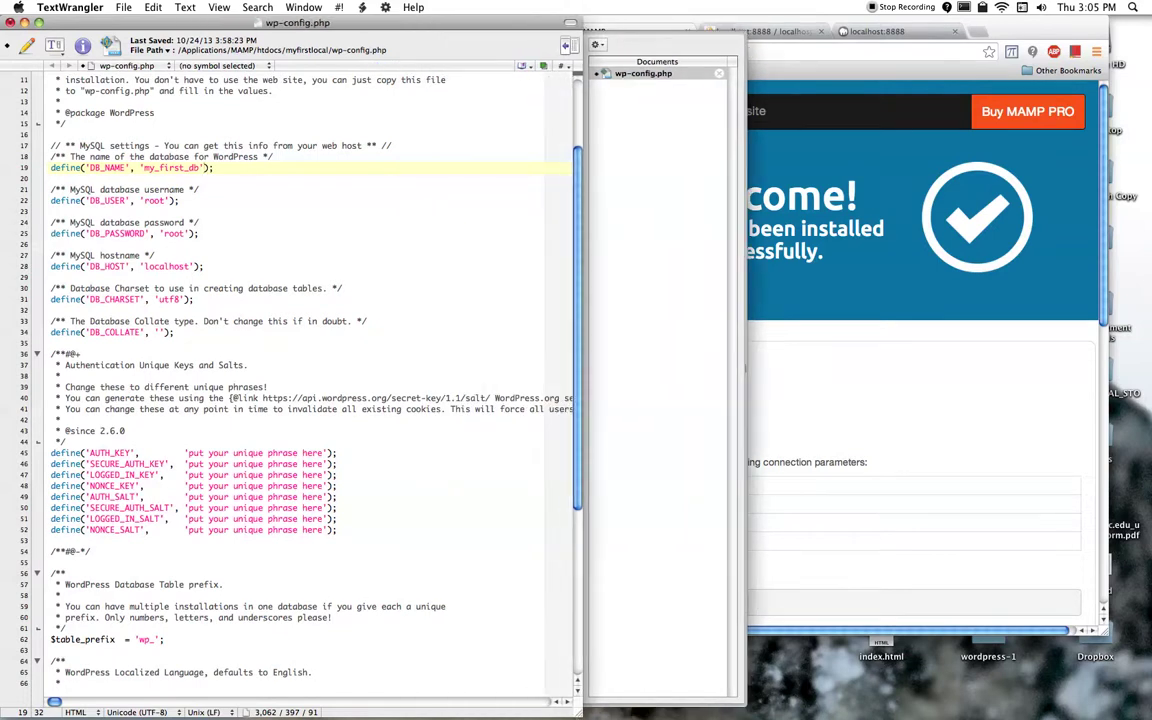
drag(263, 398, 490, 398)
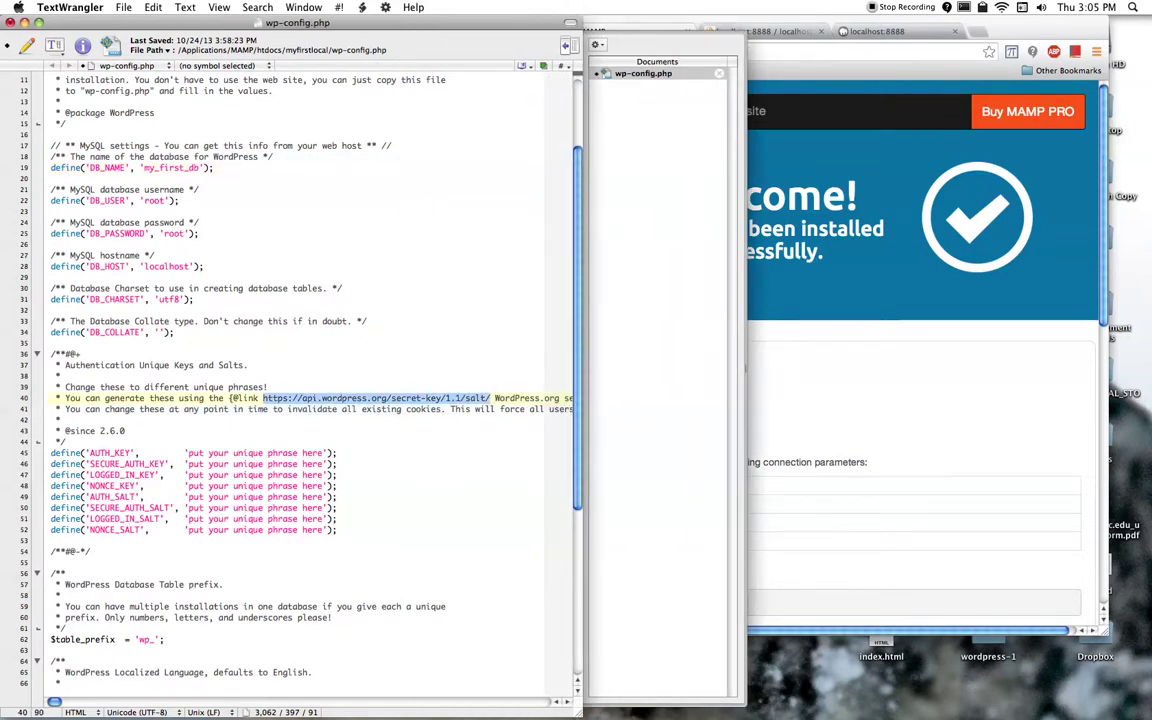
click(924, 386)
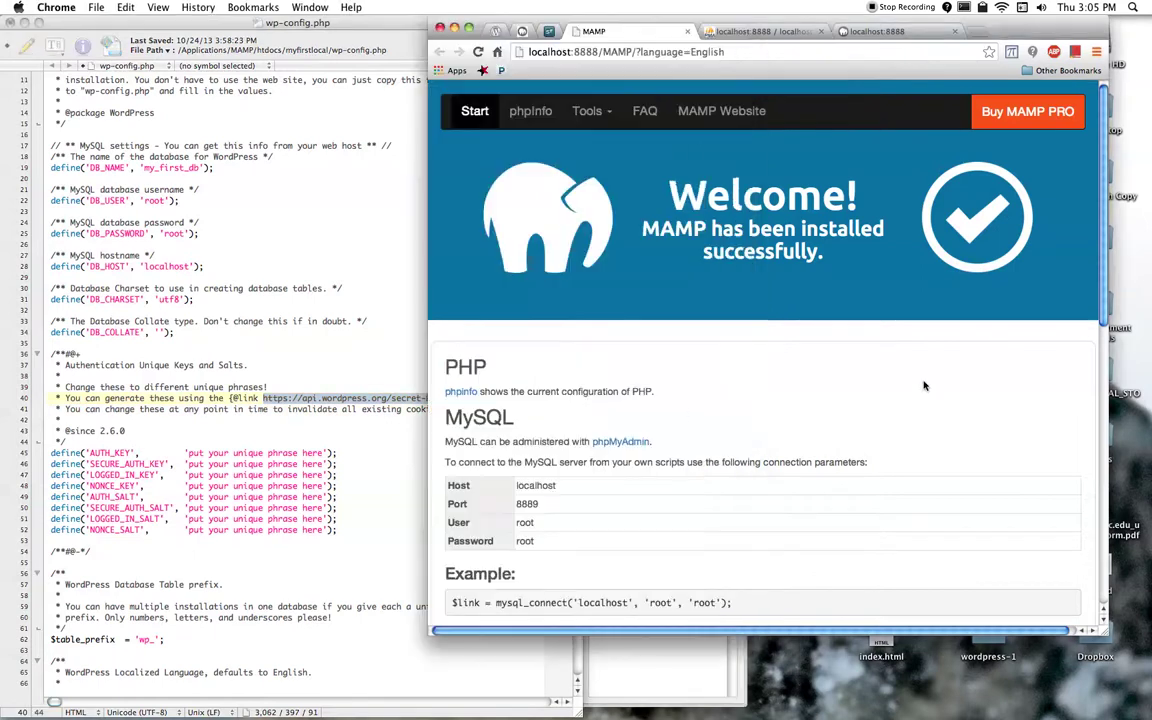